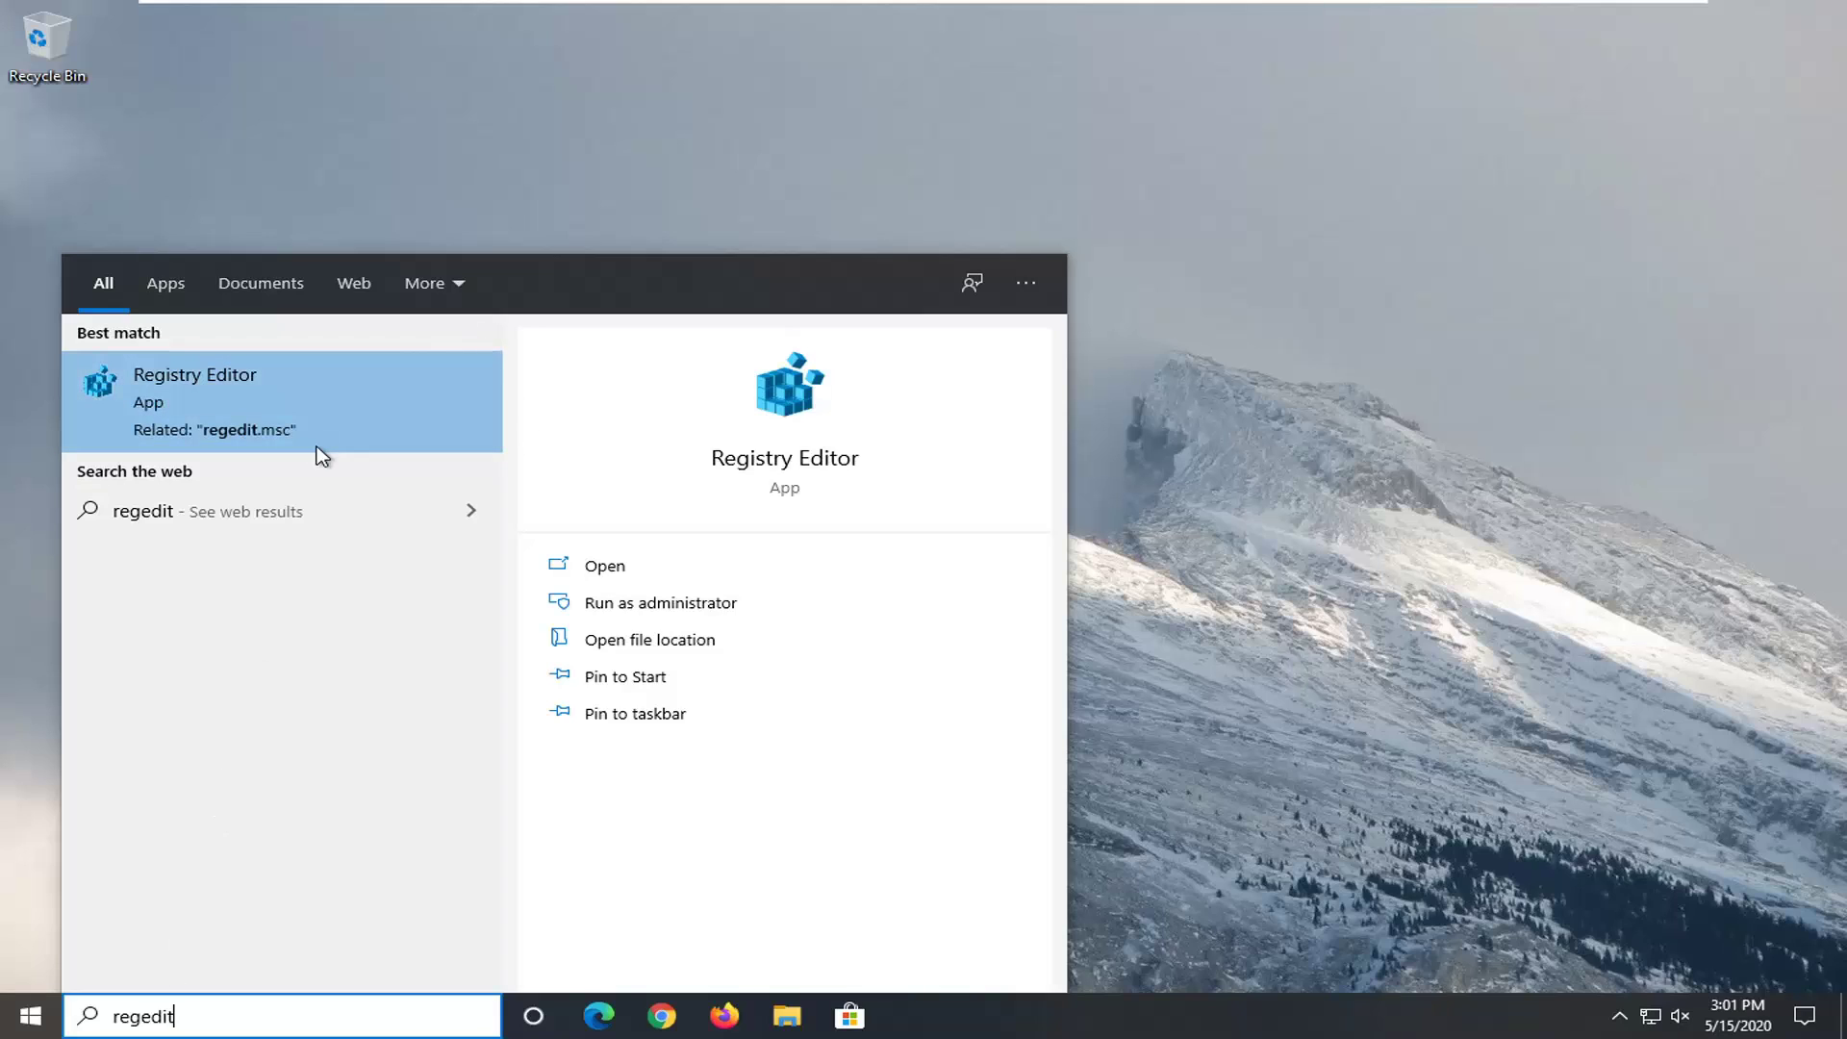
Step: Run Registry Editor as administrator from the Start search results and approve the UAC prompt
right_click(216, 404)
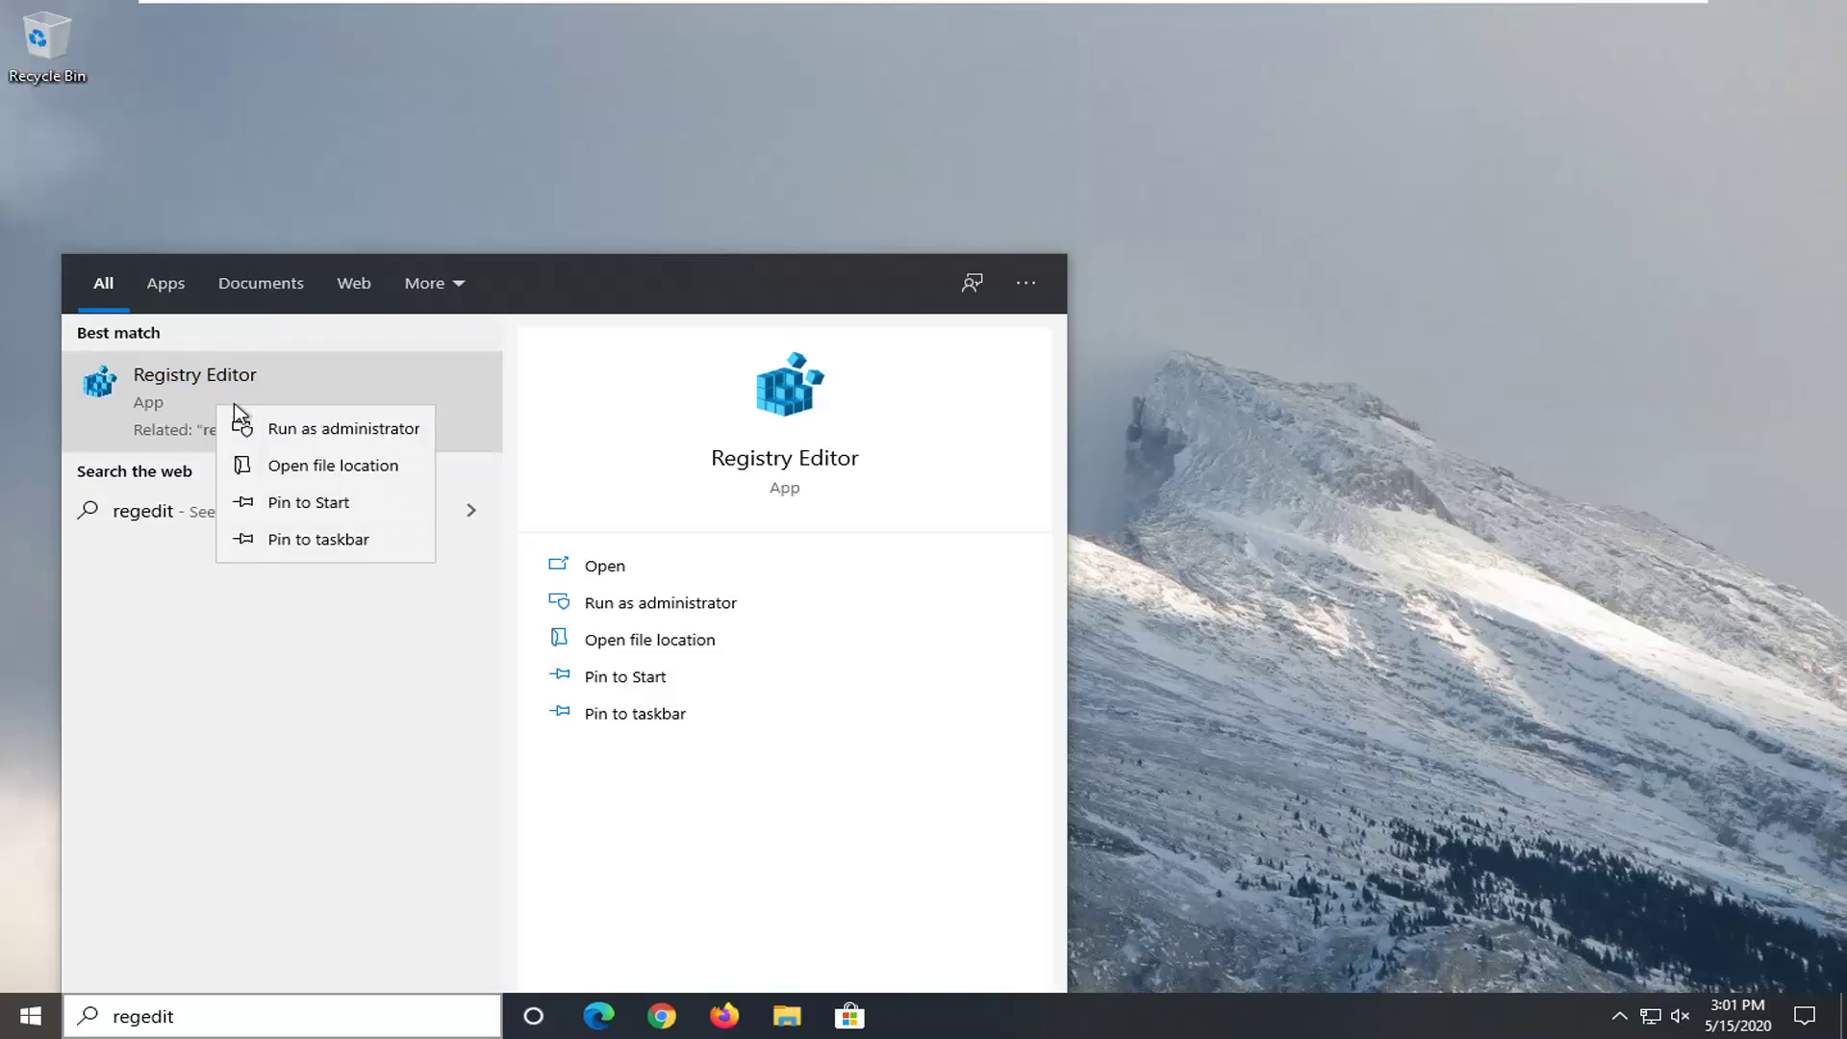
click(313, 430)
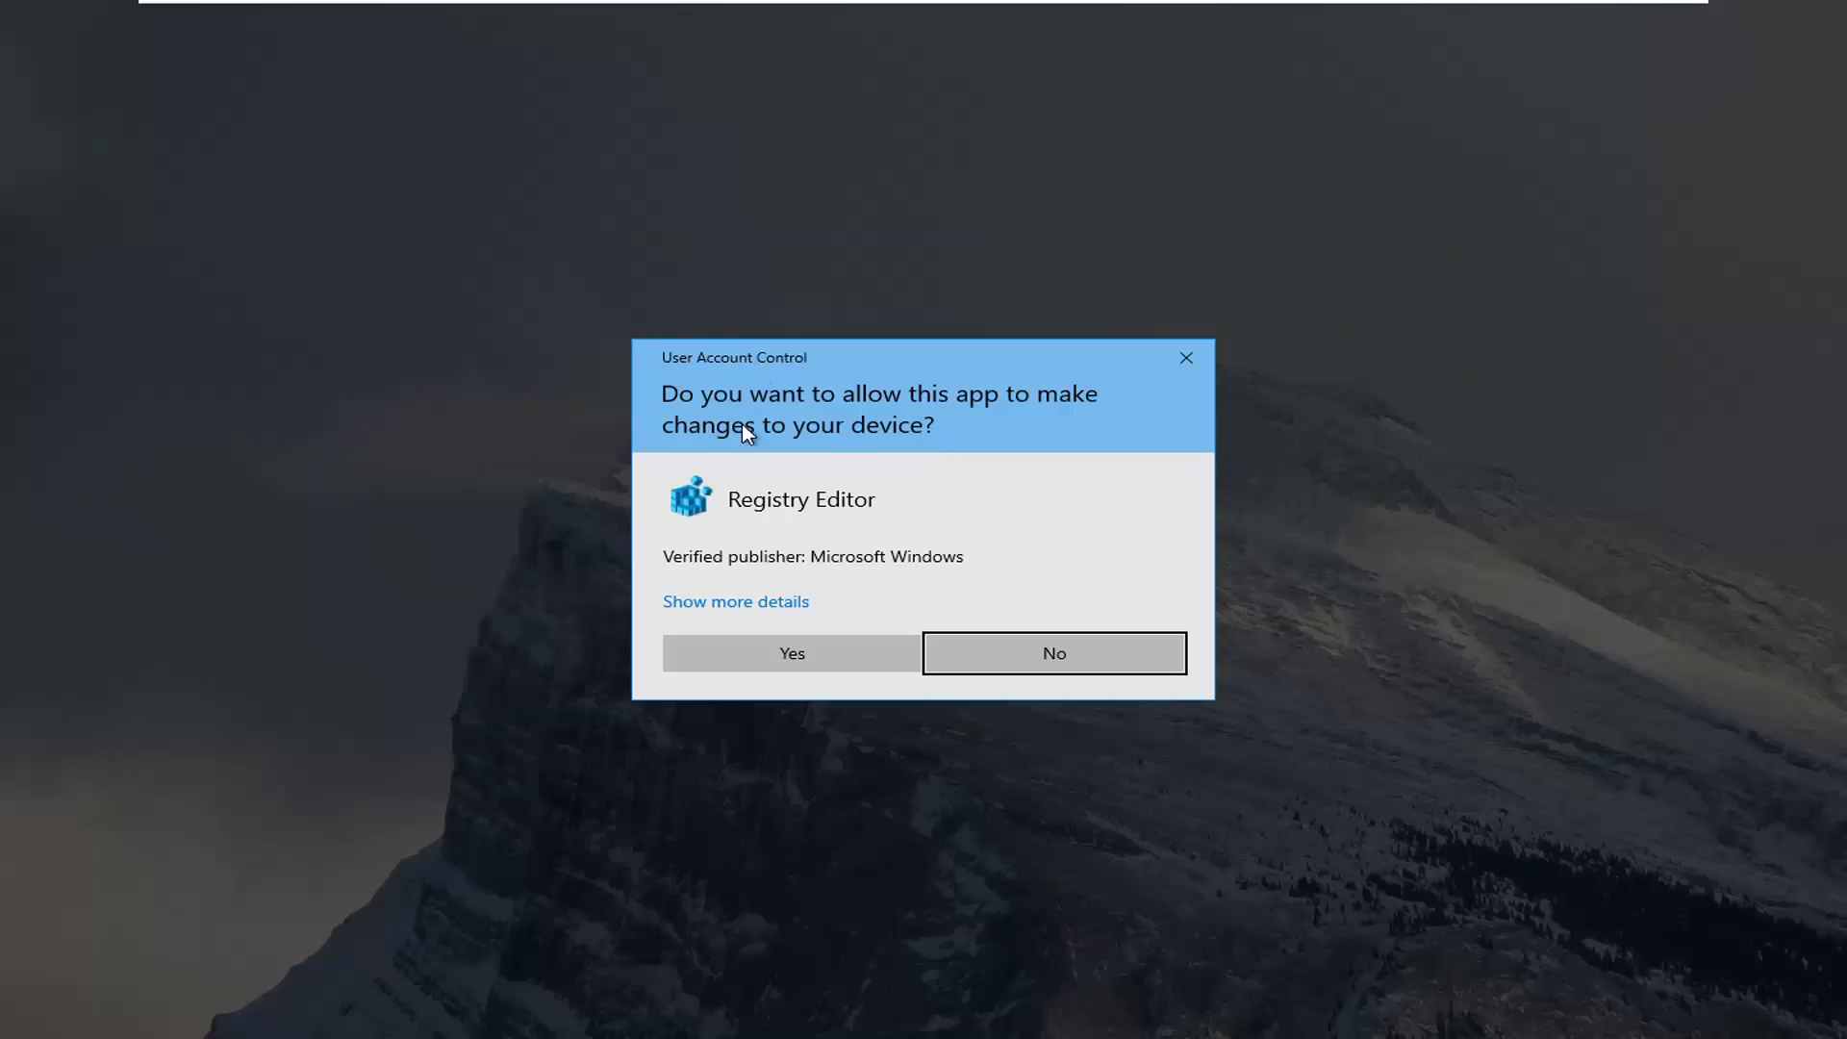
click(810, 658)
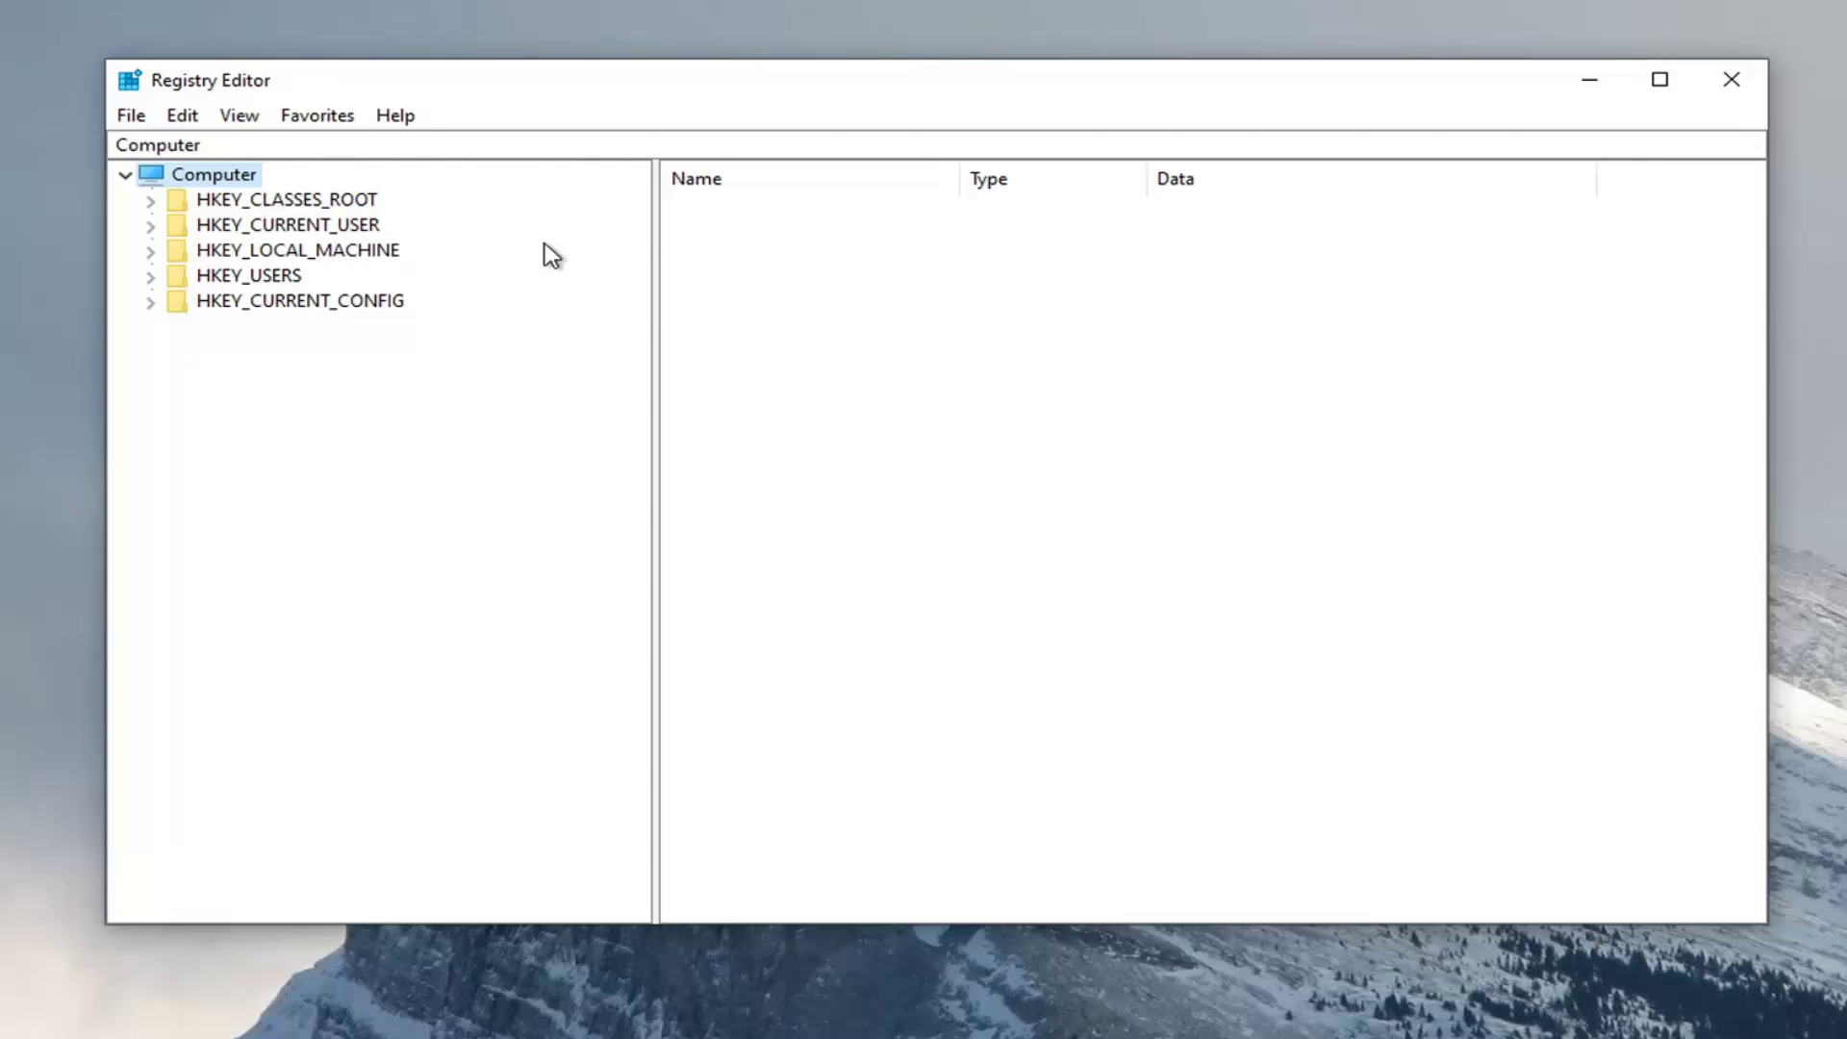
click(135, 117)
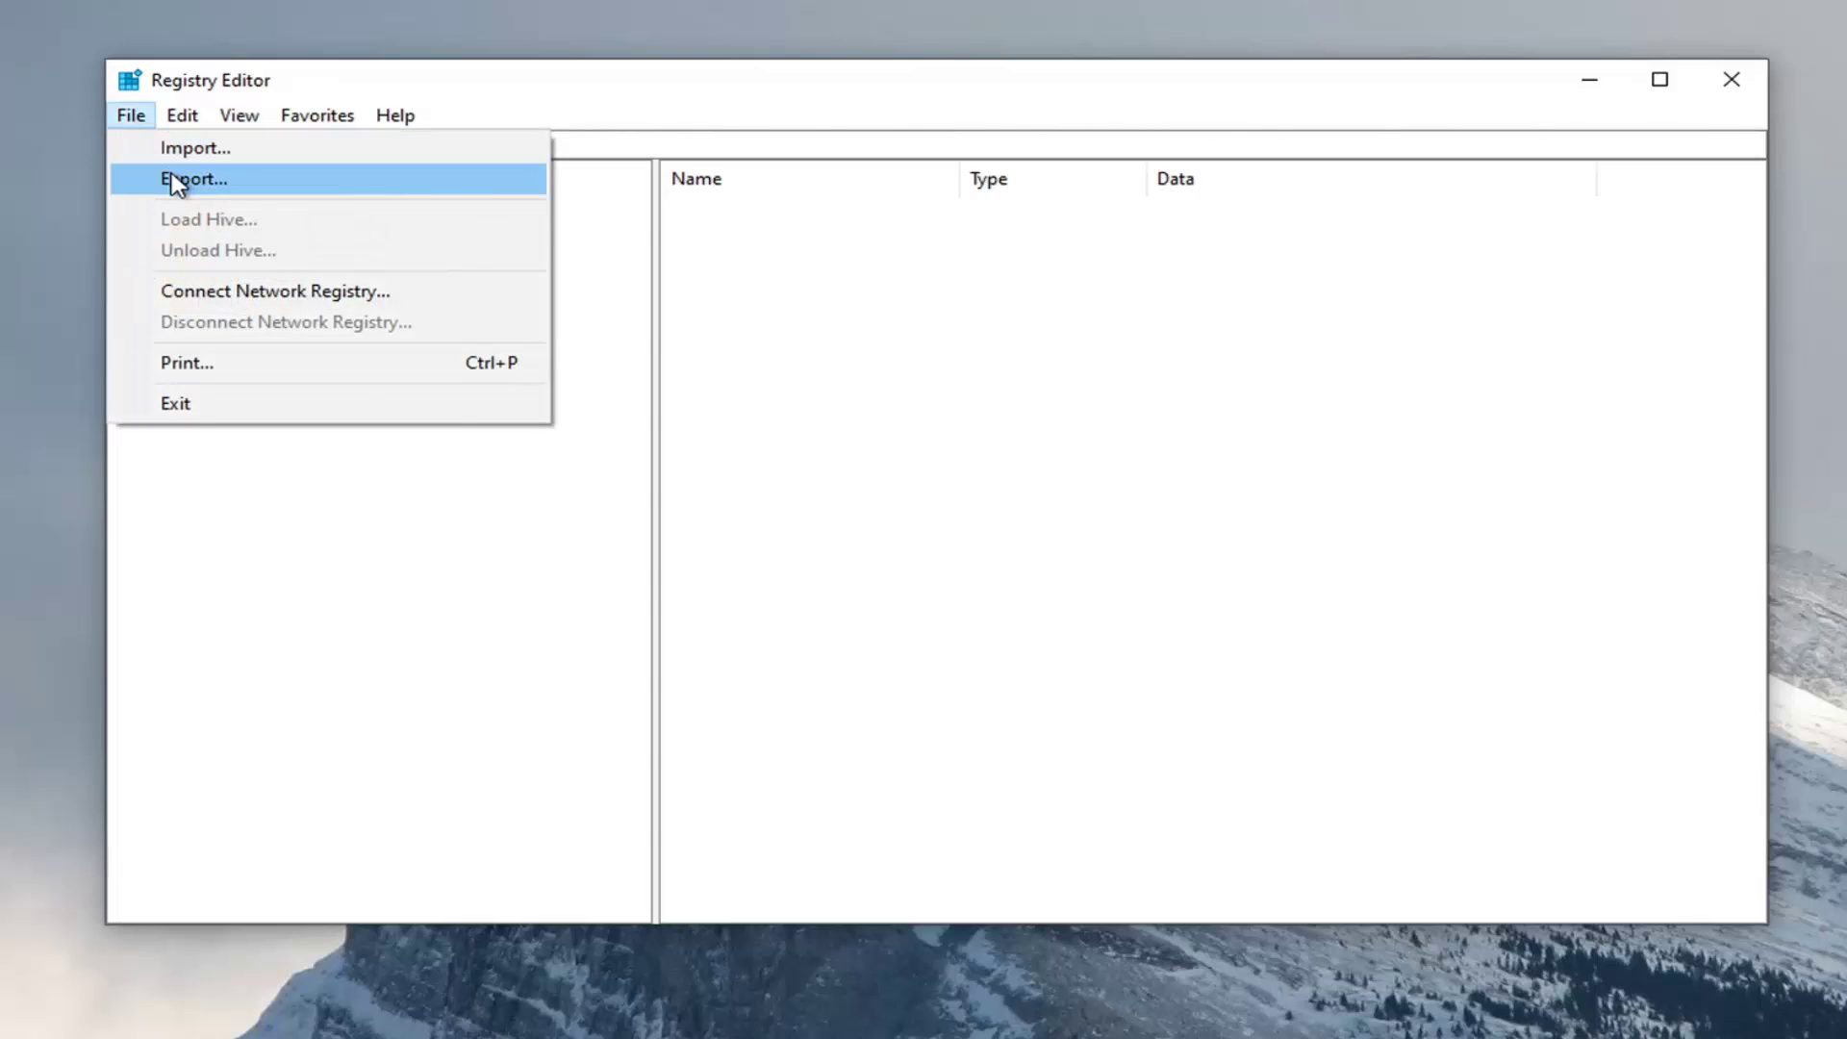
click(177, 183)
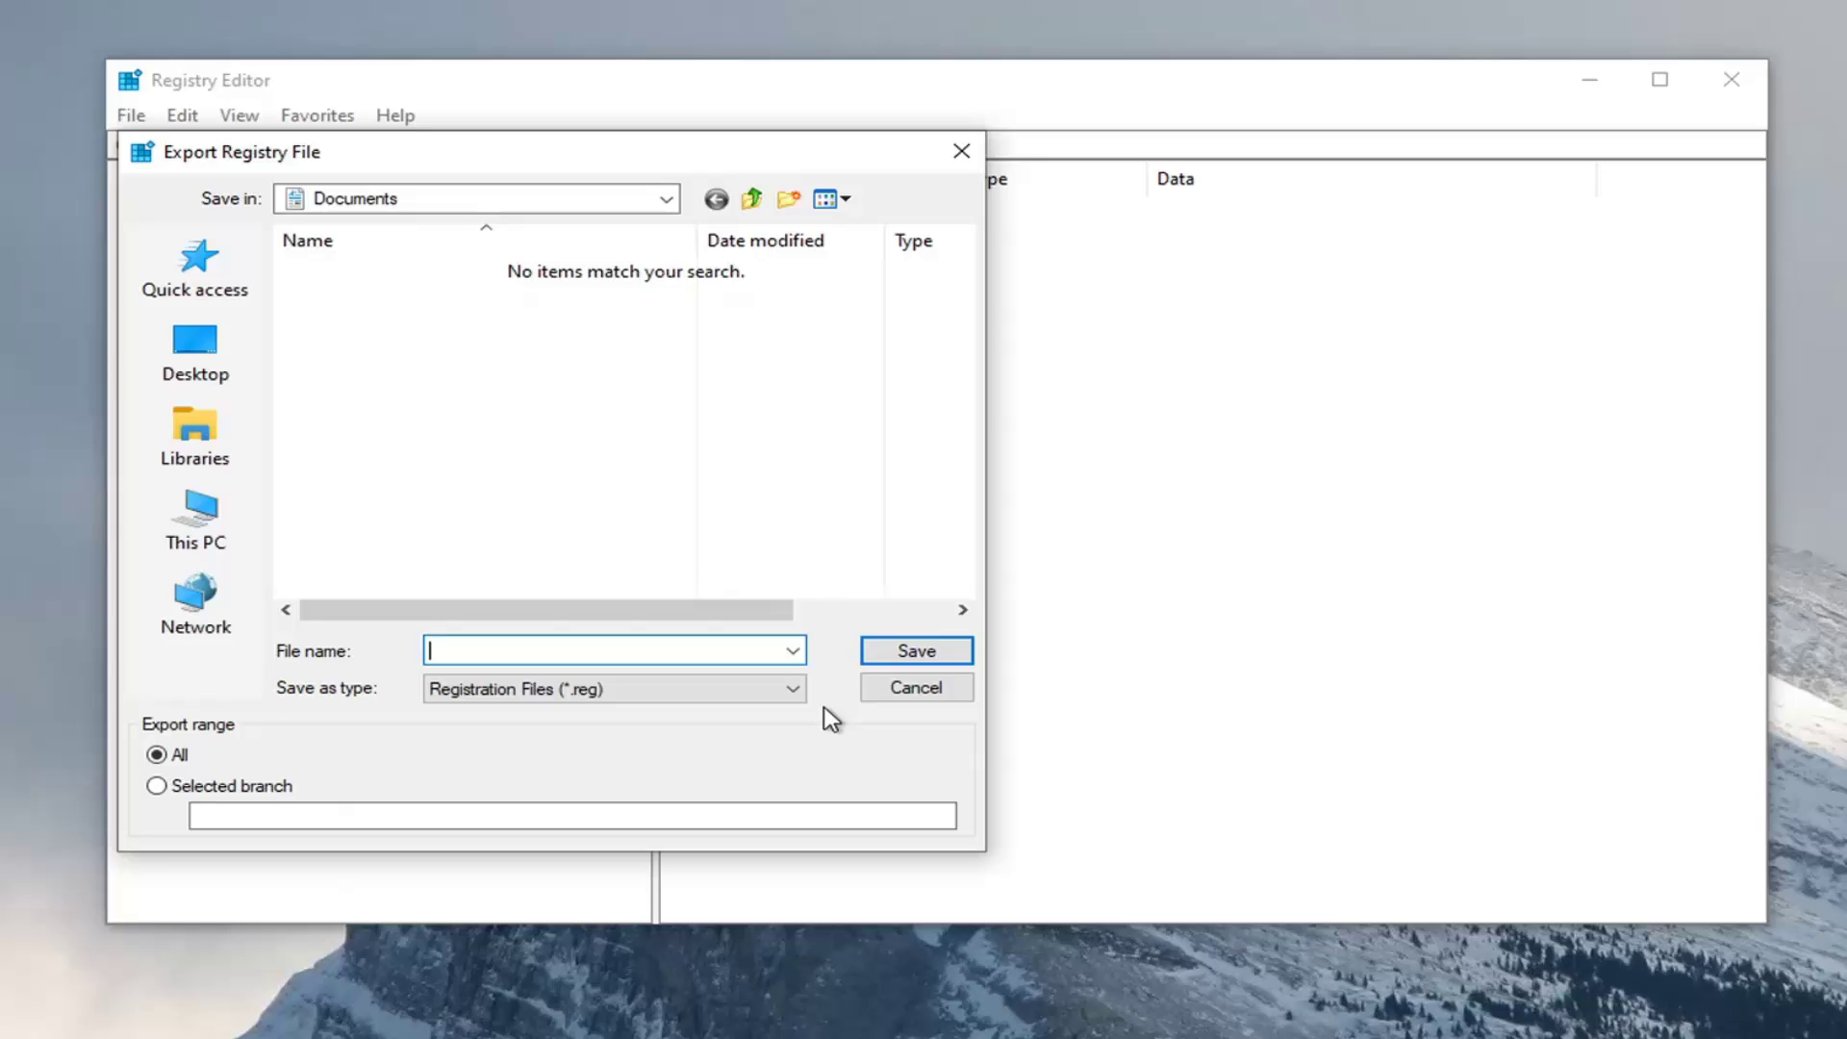
click(886, 689)
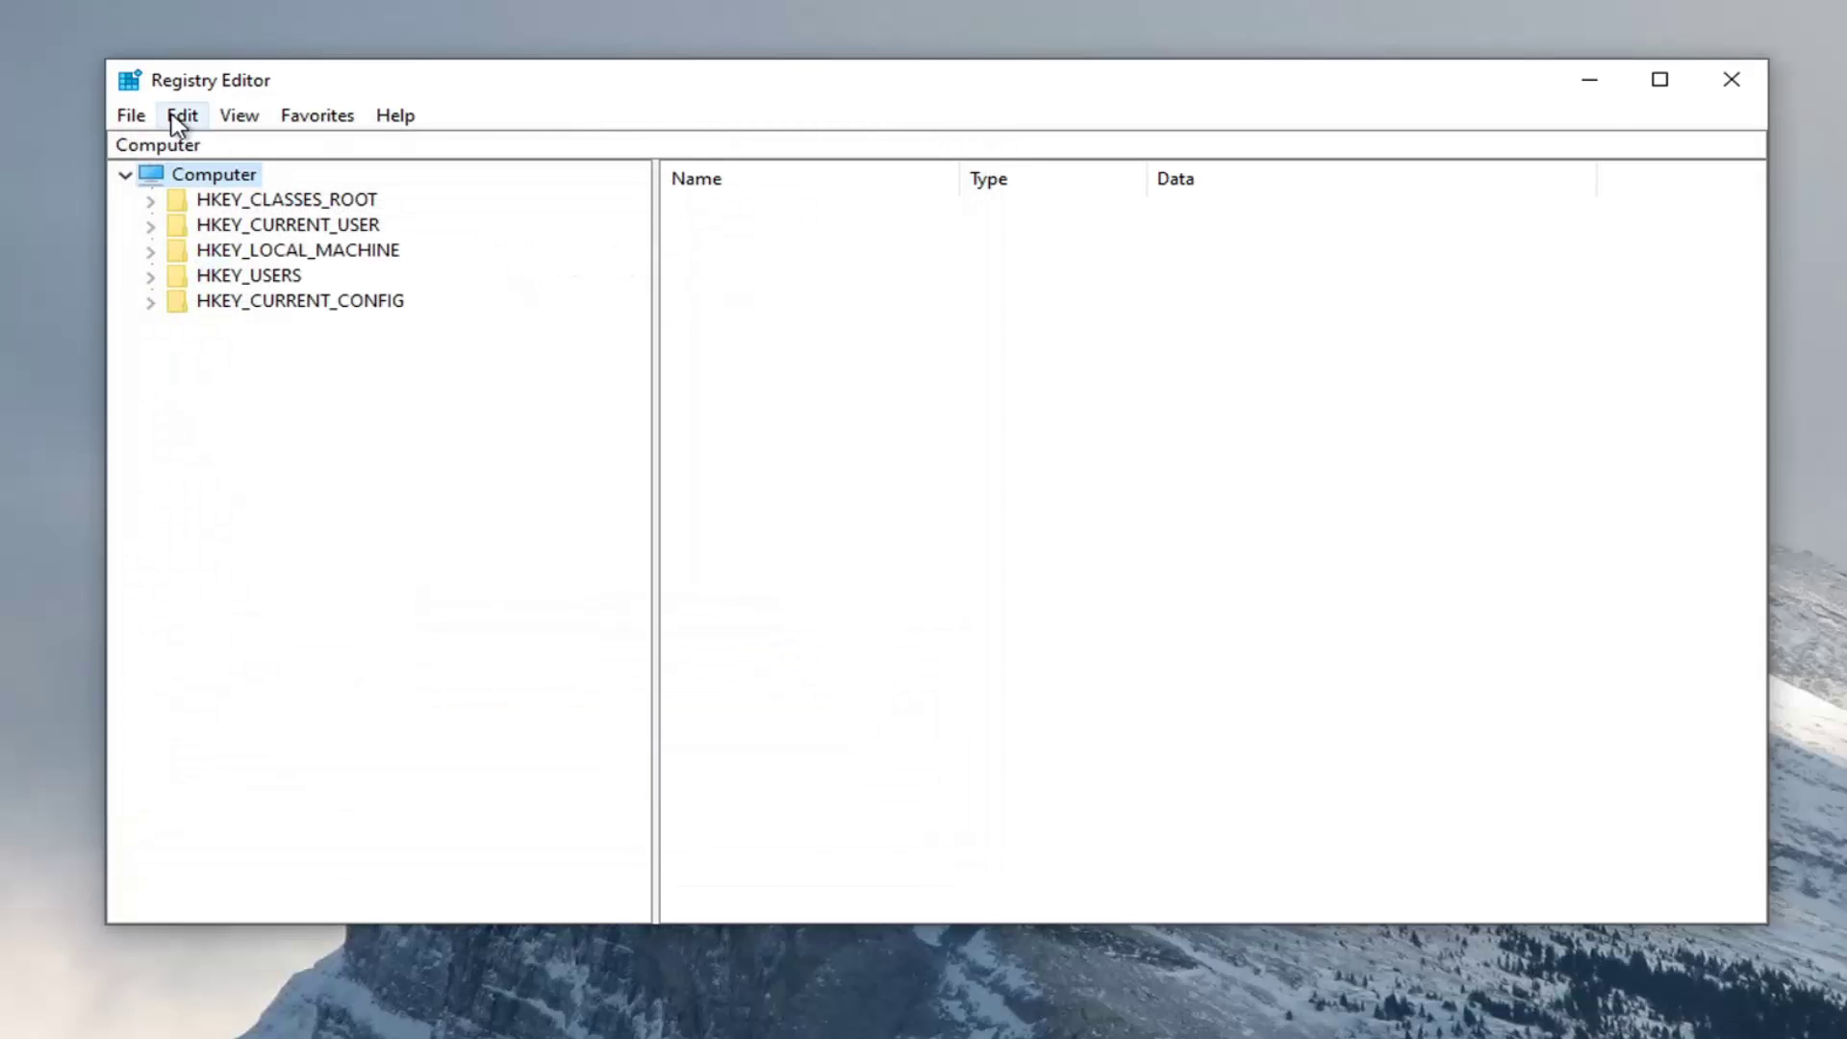
click(145, 119)
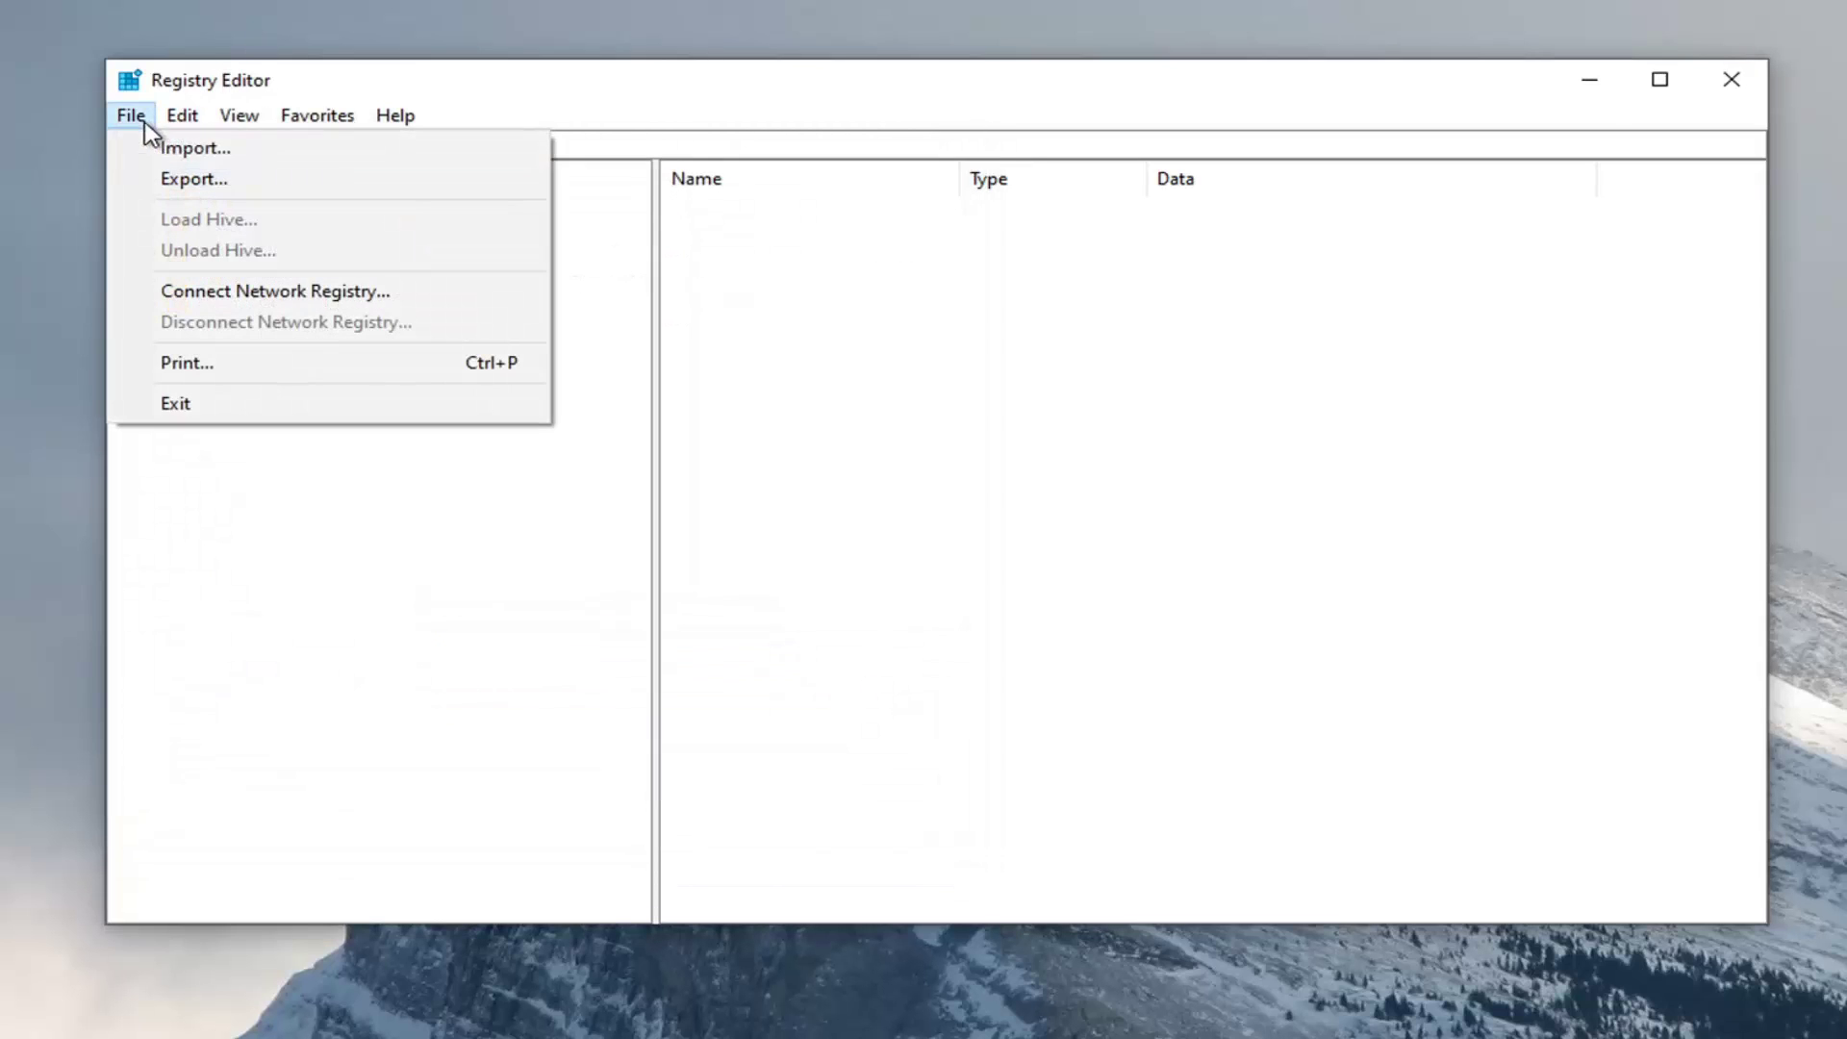
click(187, 151)
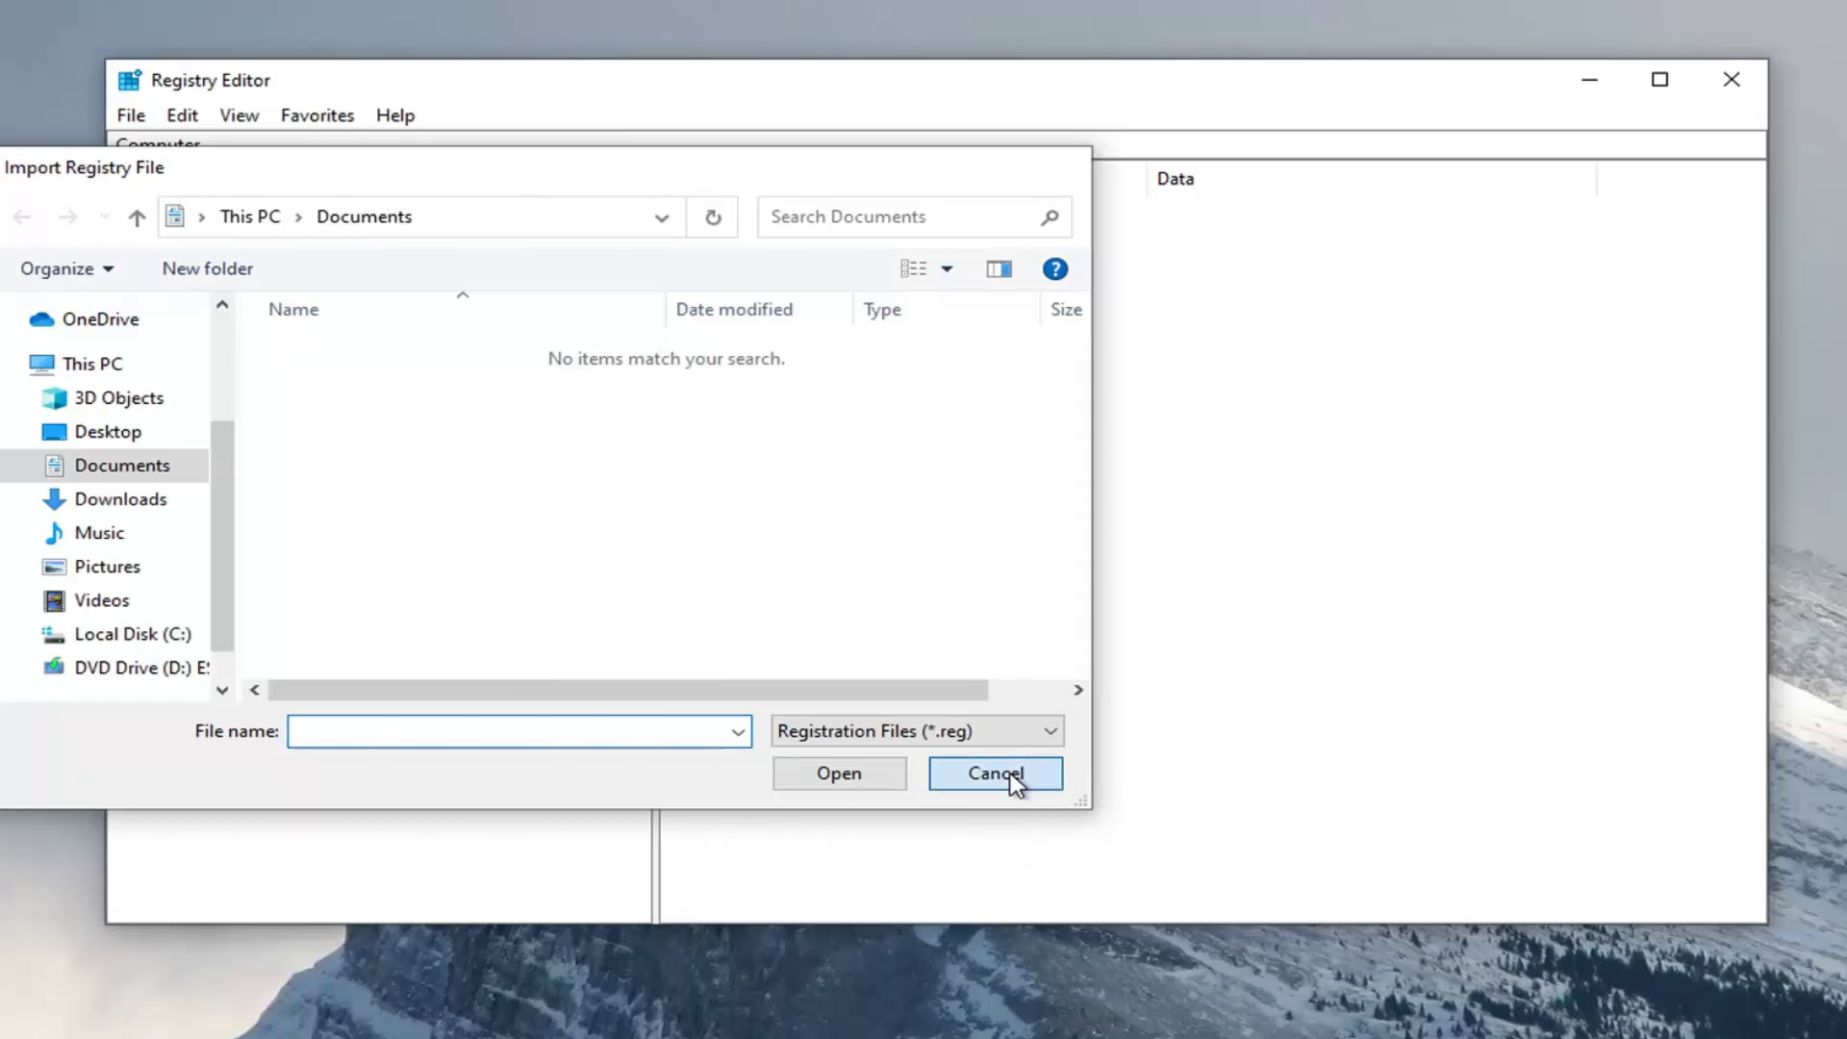
click(1015, 781)
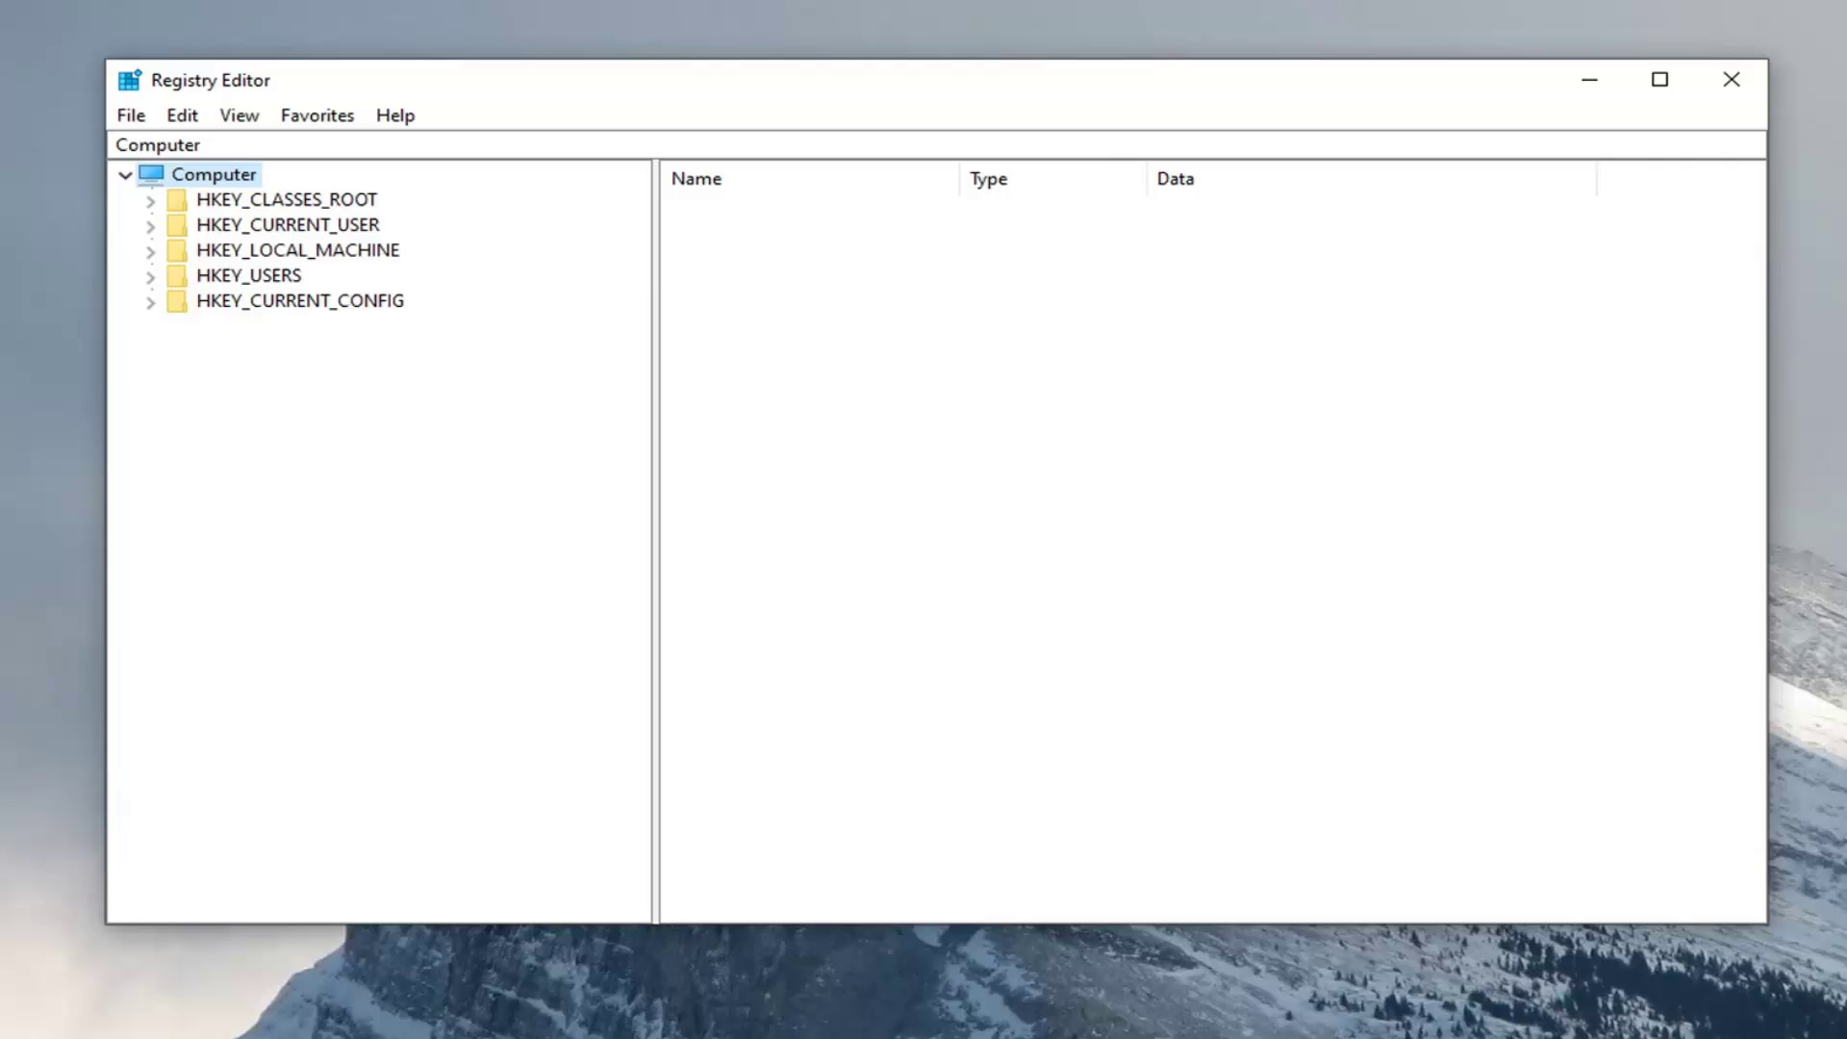
Step: Expand HKEY_LOCAL_MACHINE, SOFTWARE and Microsoft in the registry tree
double_click(320, 254)
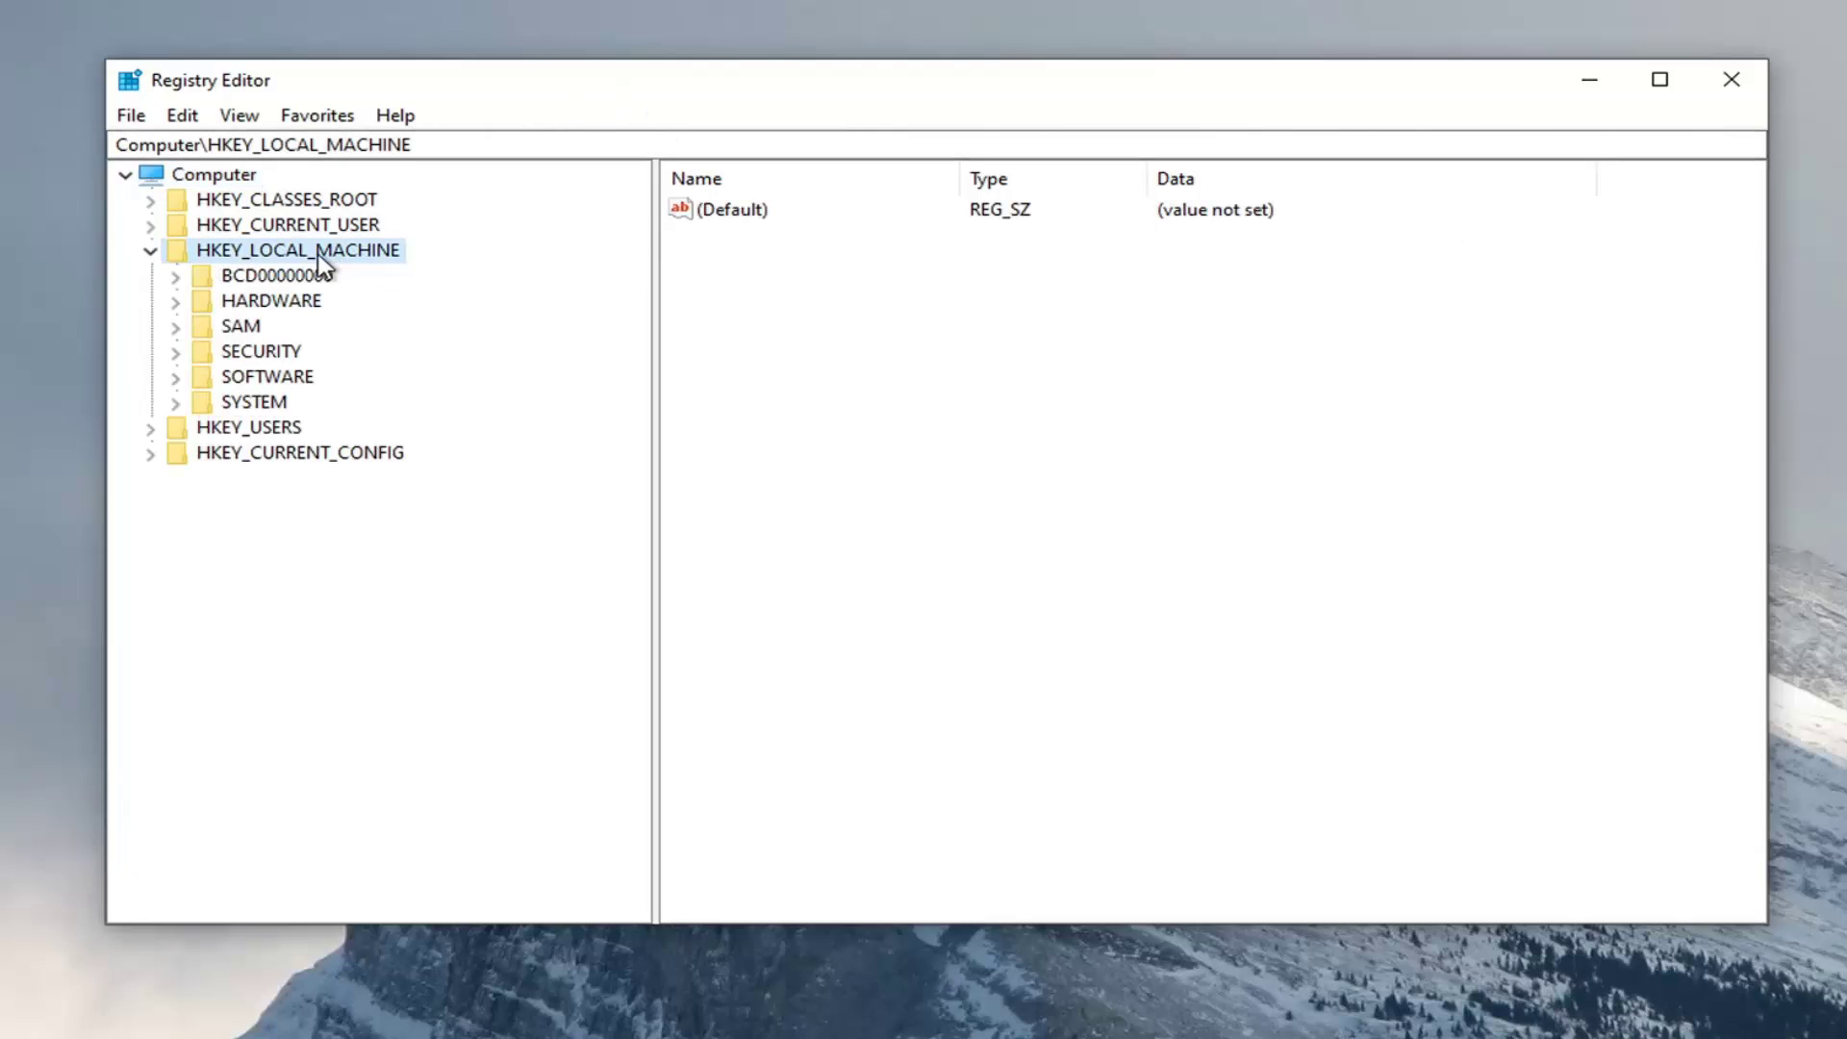
double_click(267, 378)
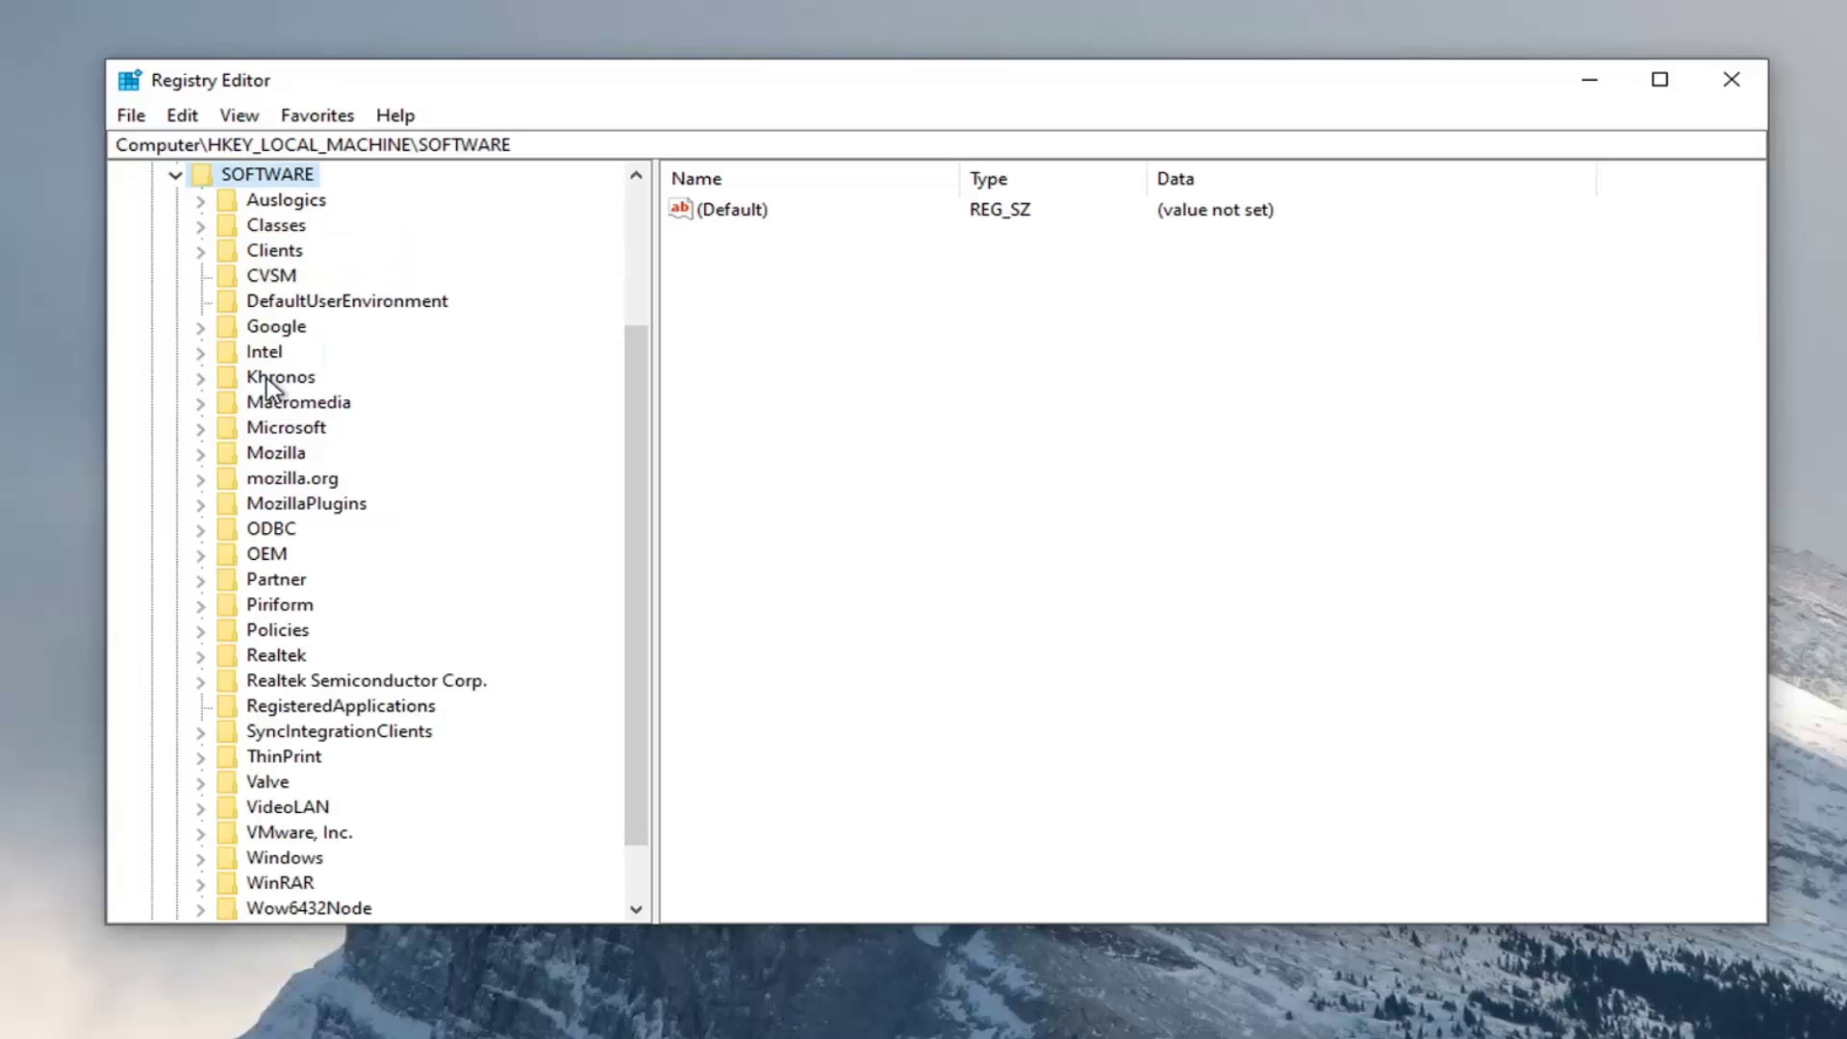
scroll(269, 385, down, 1)
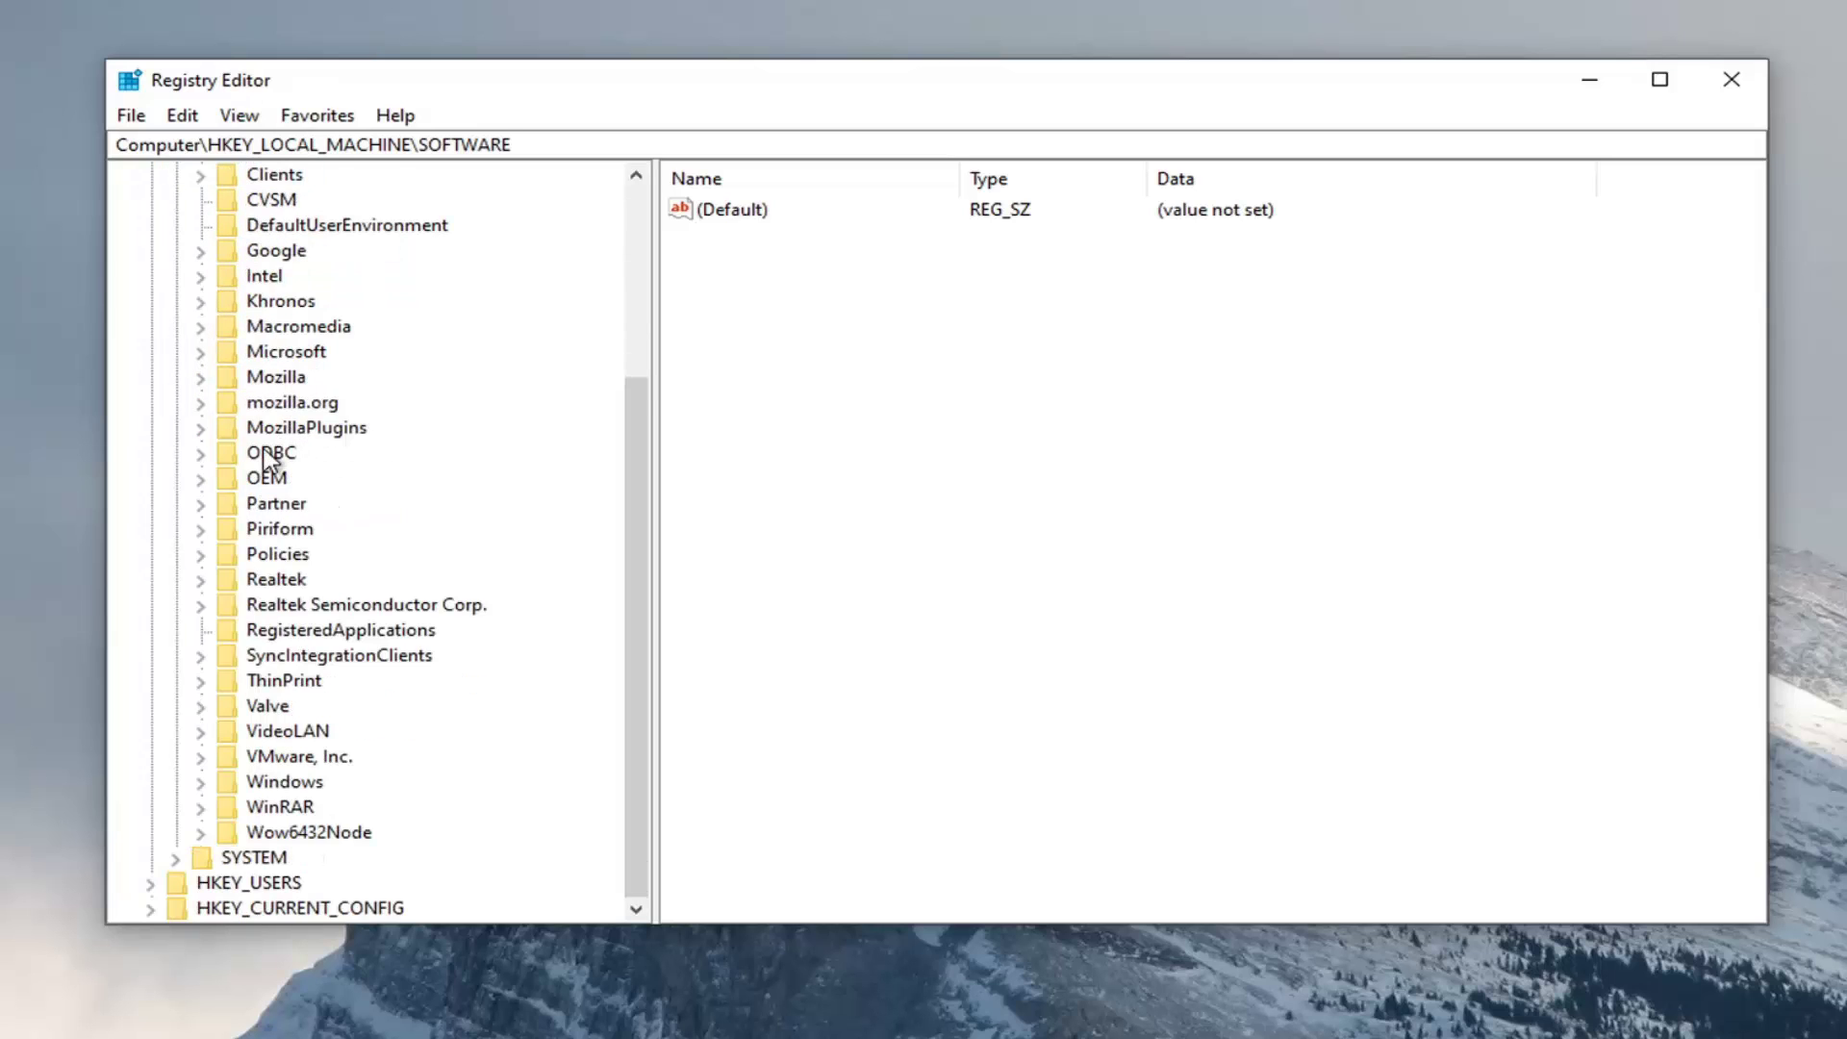
double_click(294, 354)
scroll(294, 360, down, 20)
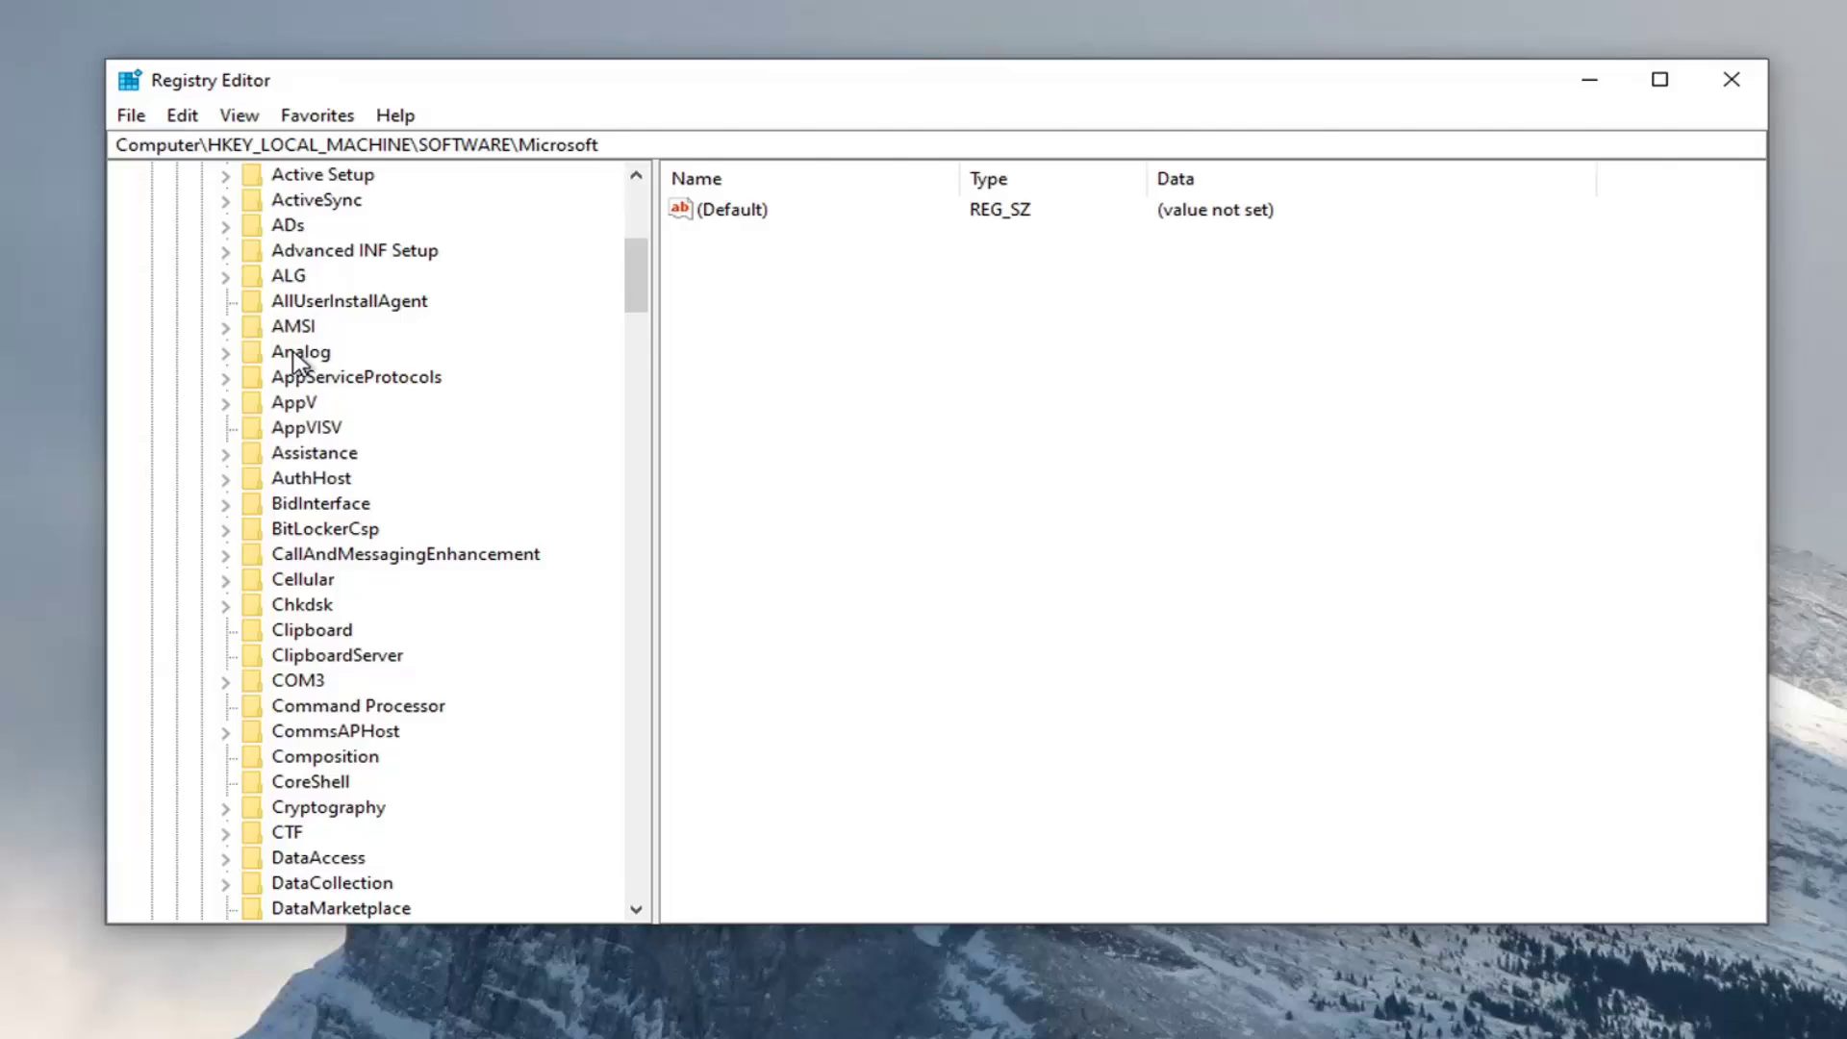
scroll(313, 409, down, 20)
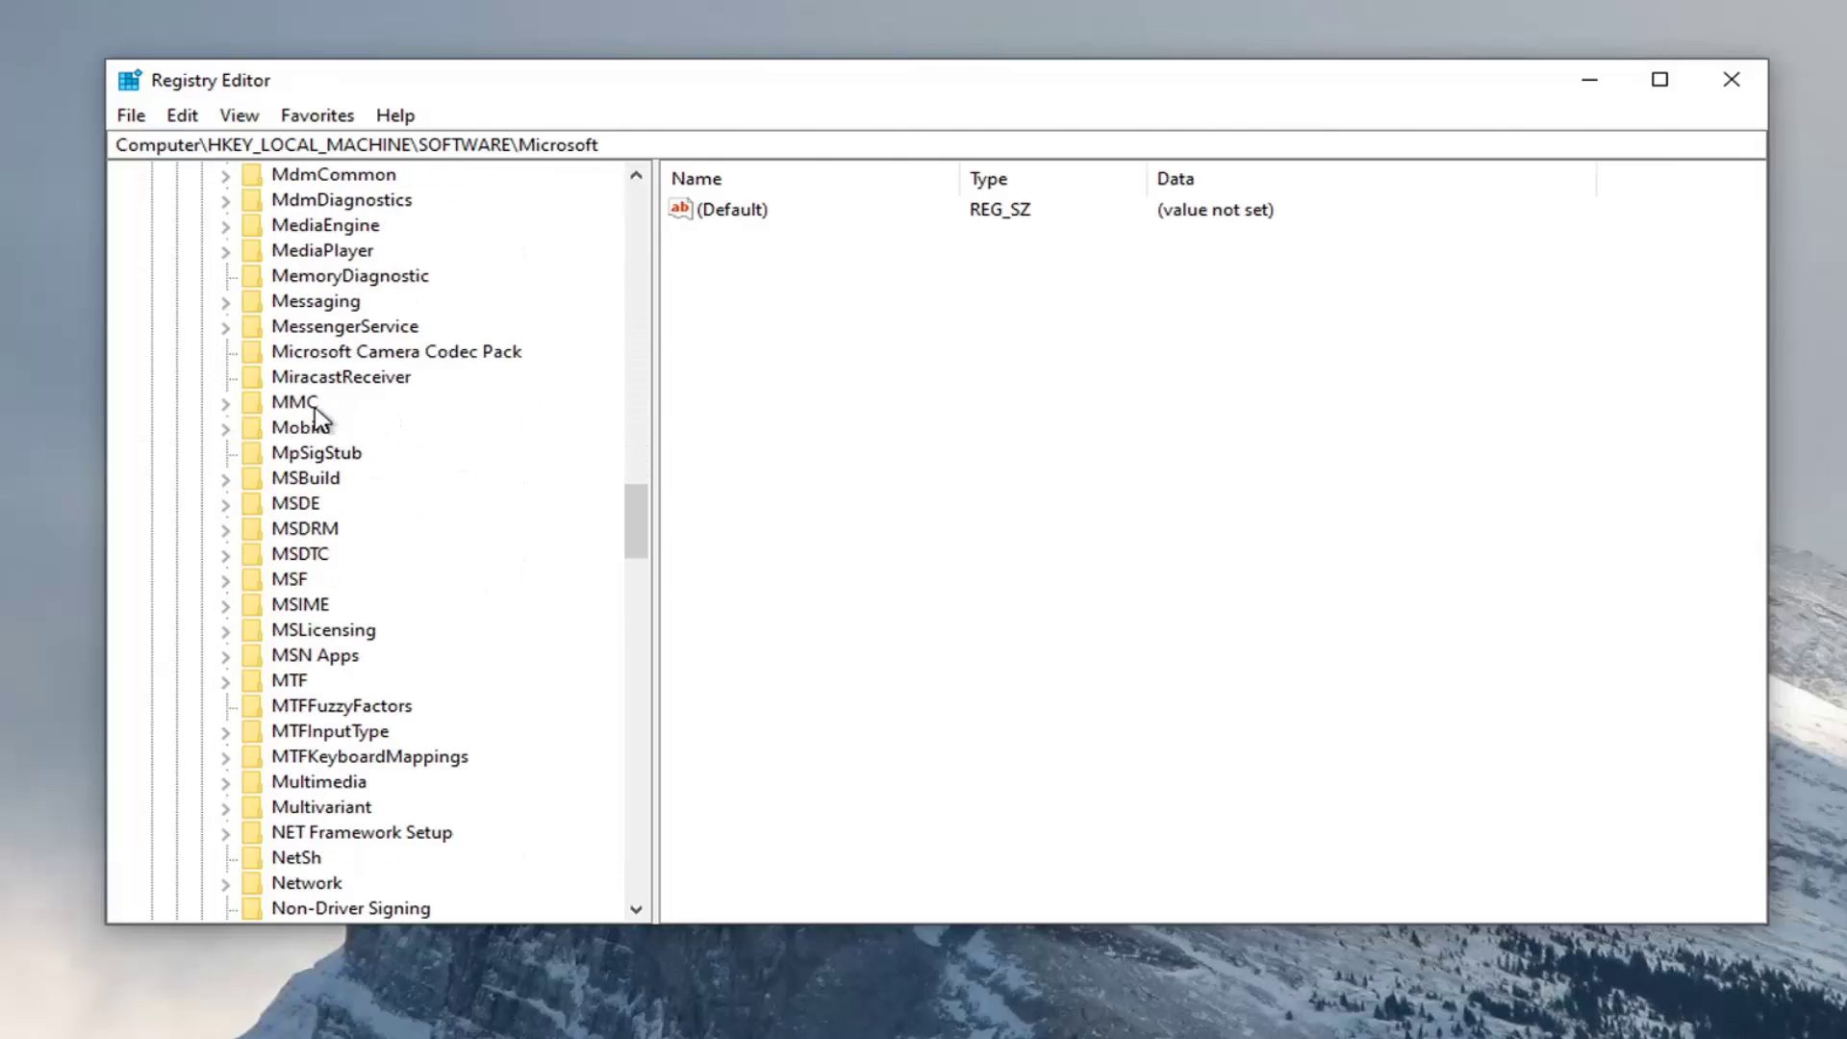
scroll(286, 581, down, 13)
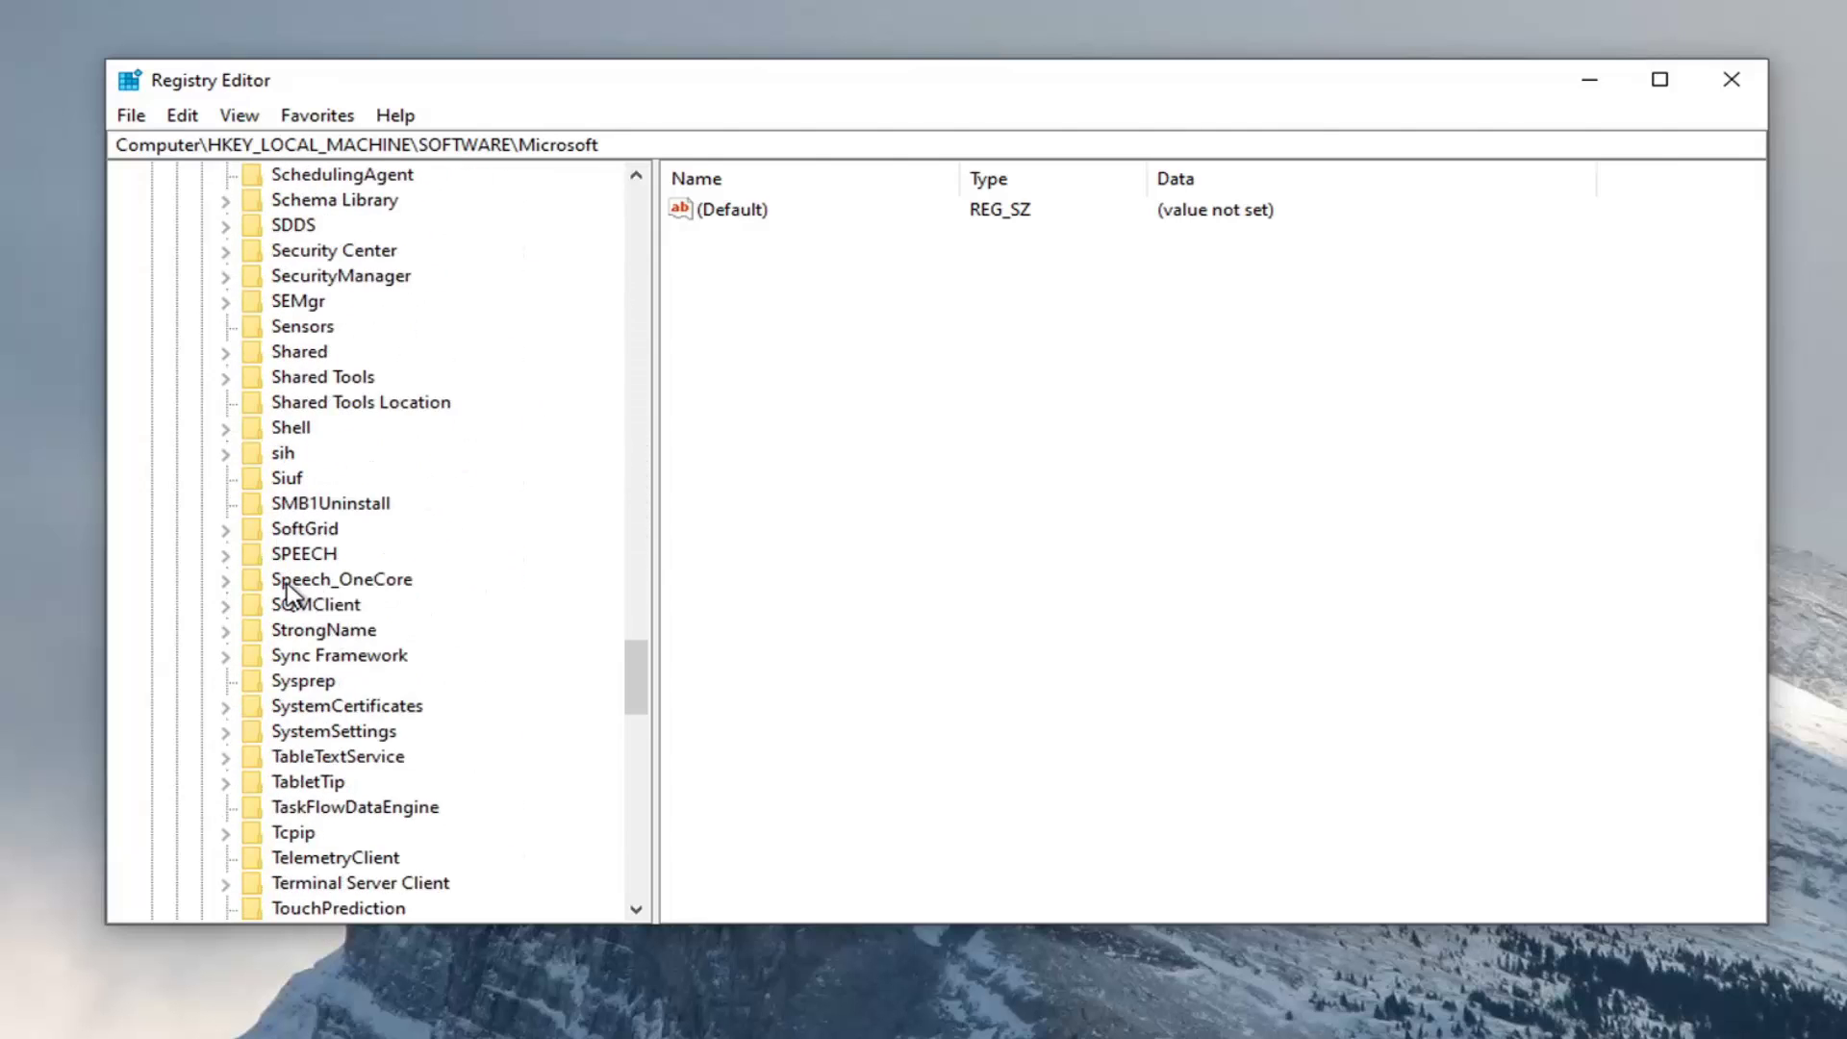
scroll(283, 610, down, 2)
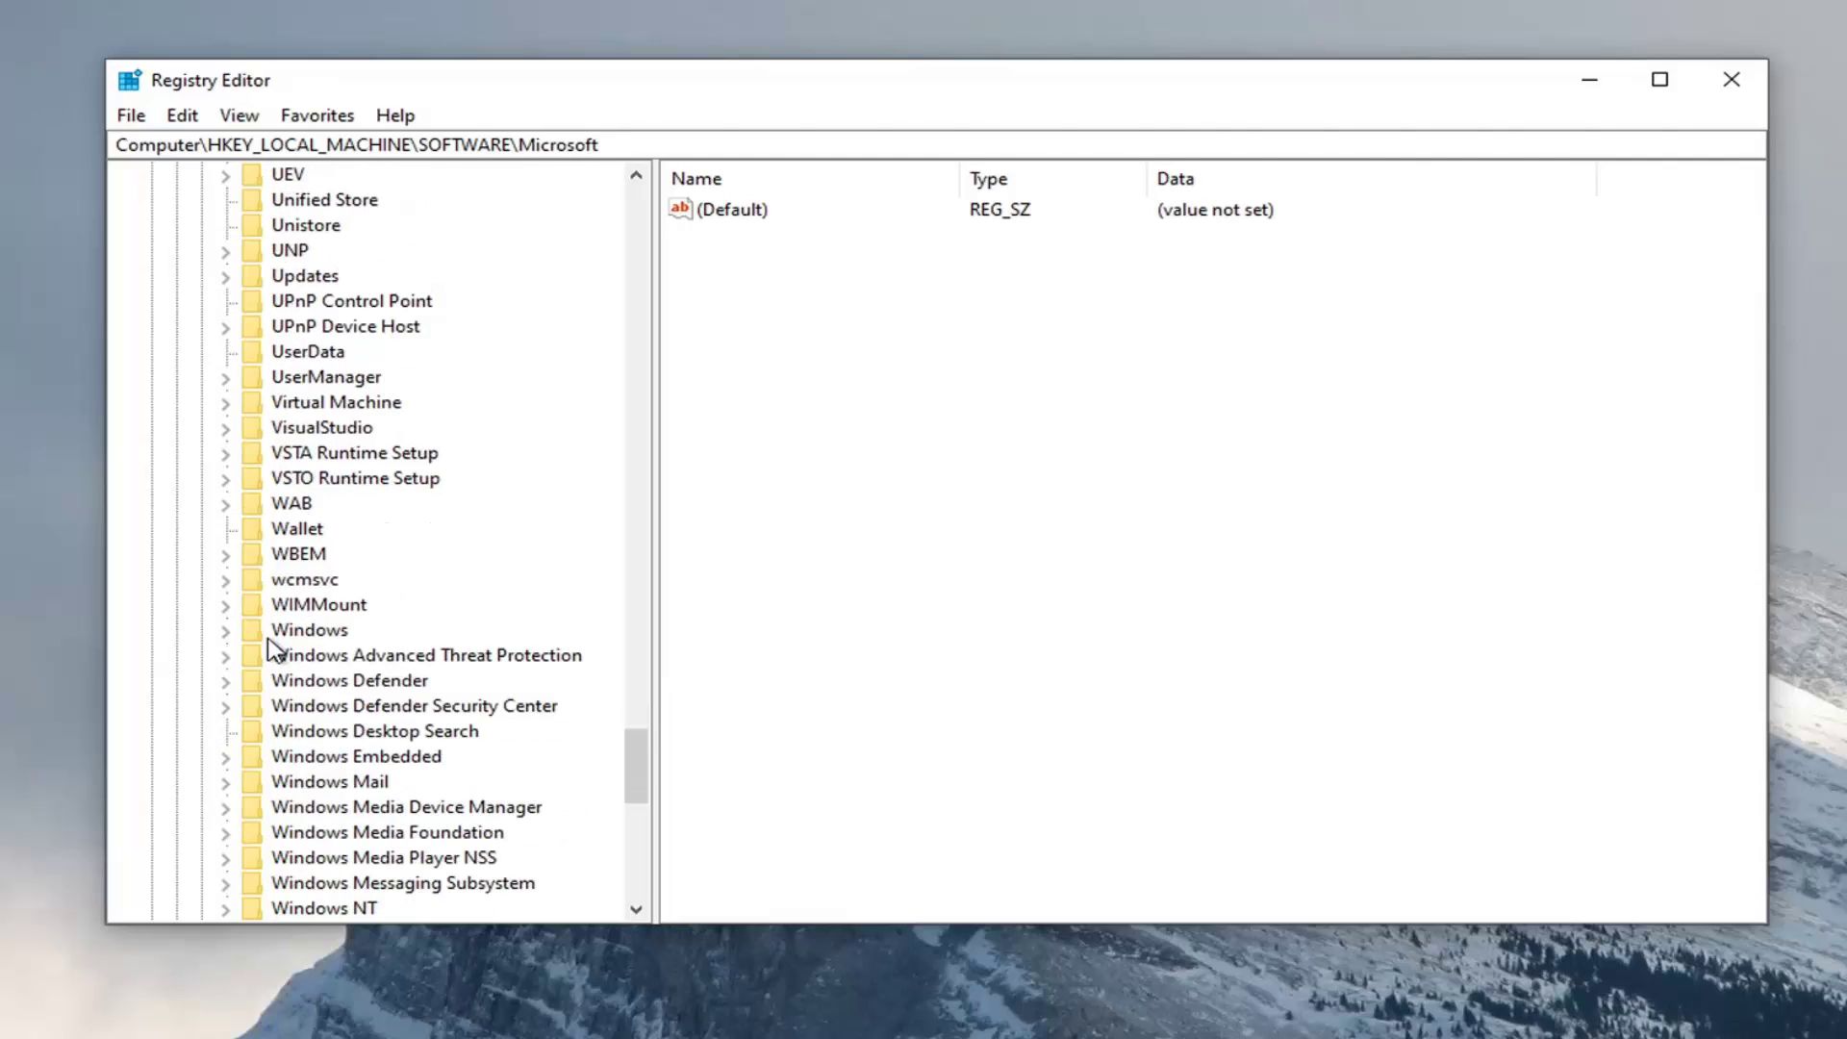
Step: Expand Windows and CurrentVersion, then select the SharedAccess key
double_click(290, 630)
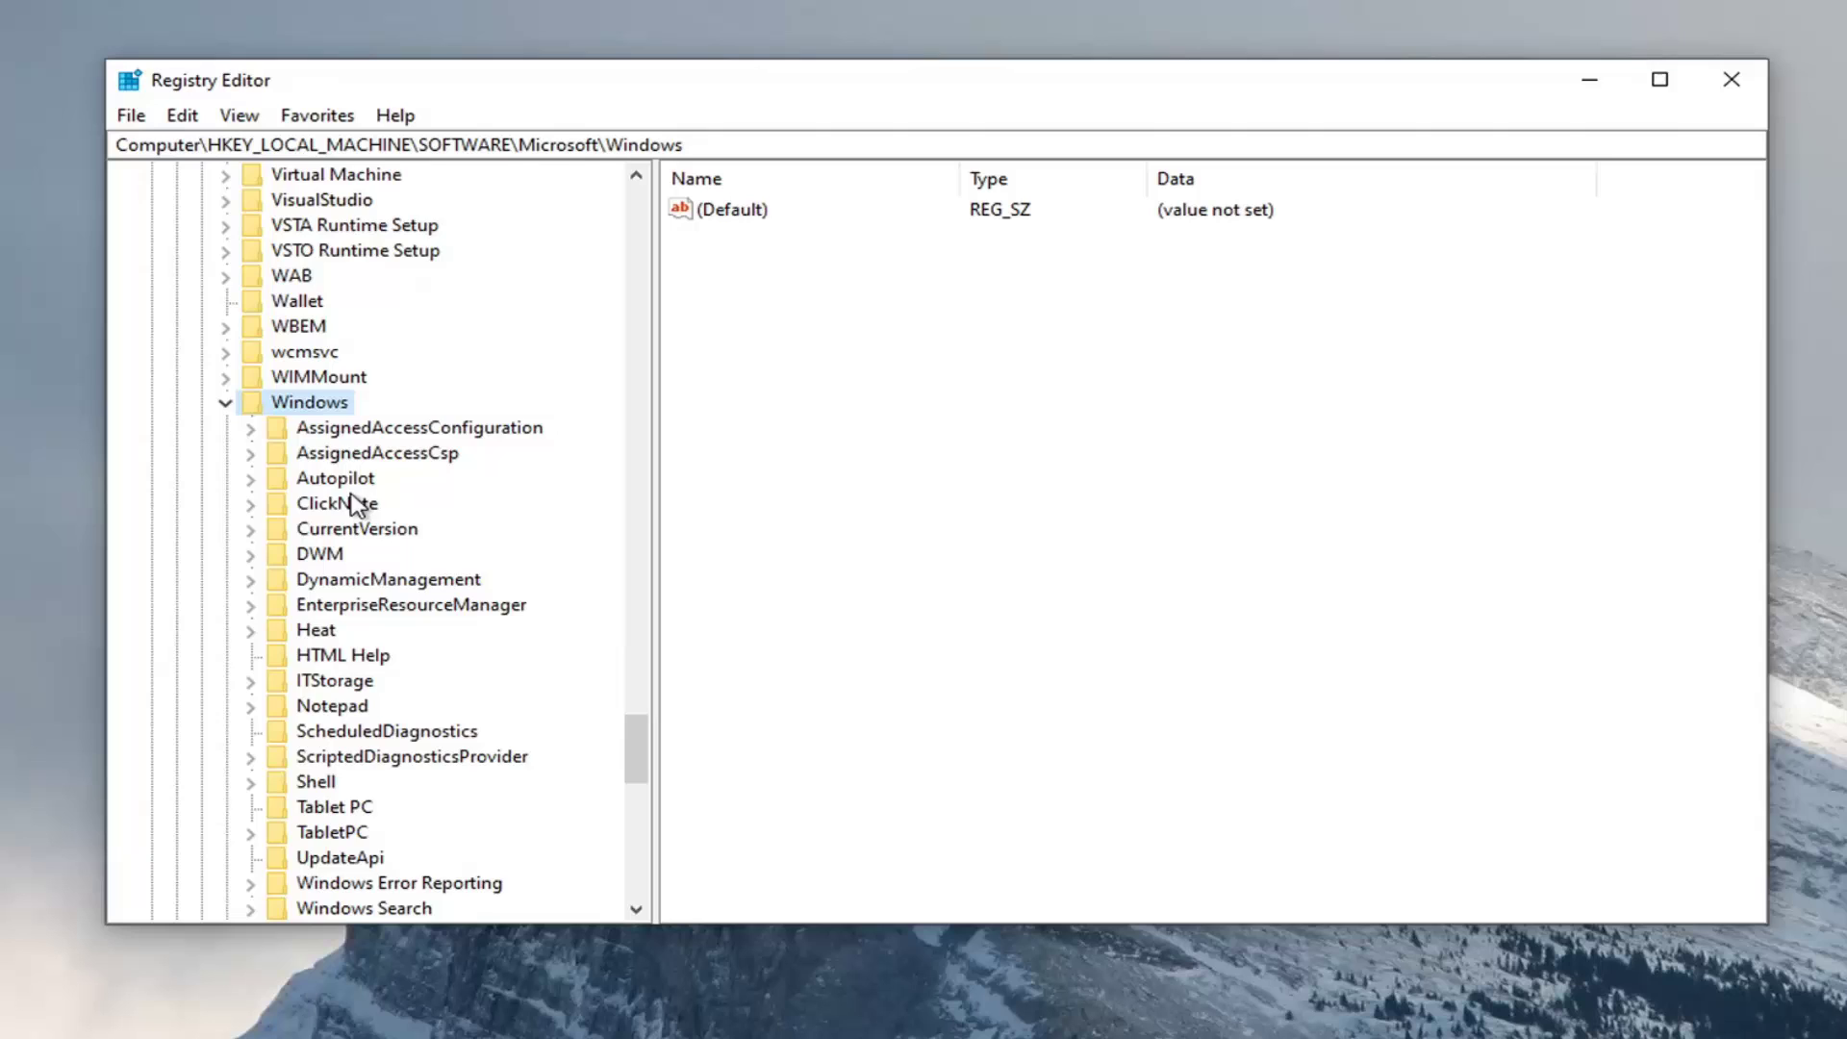
double_click(349, 530)
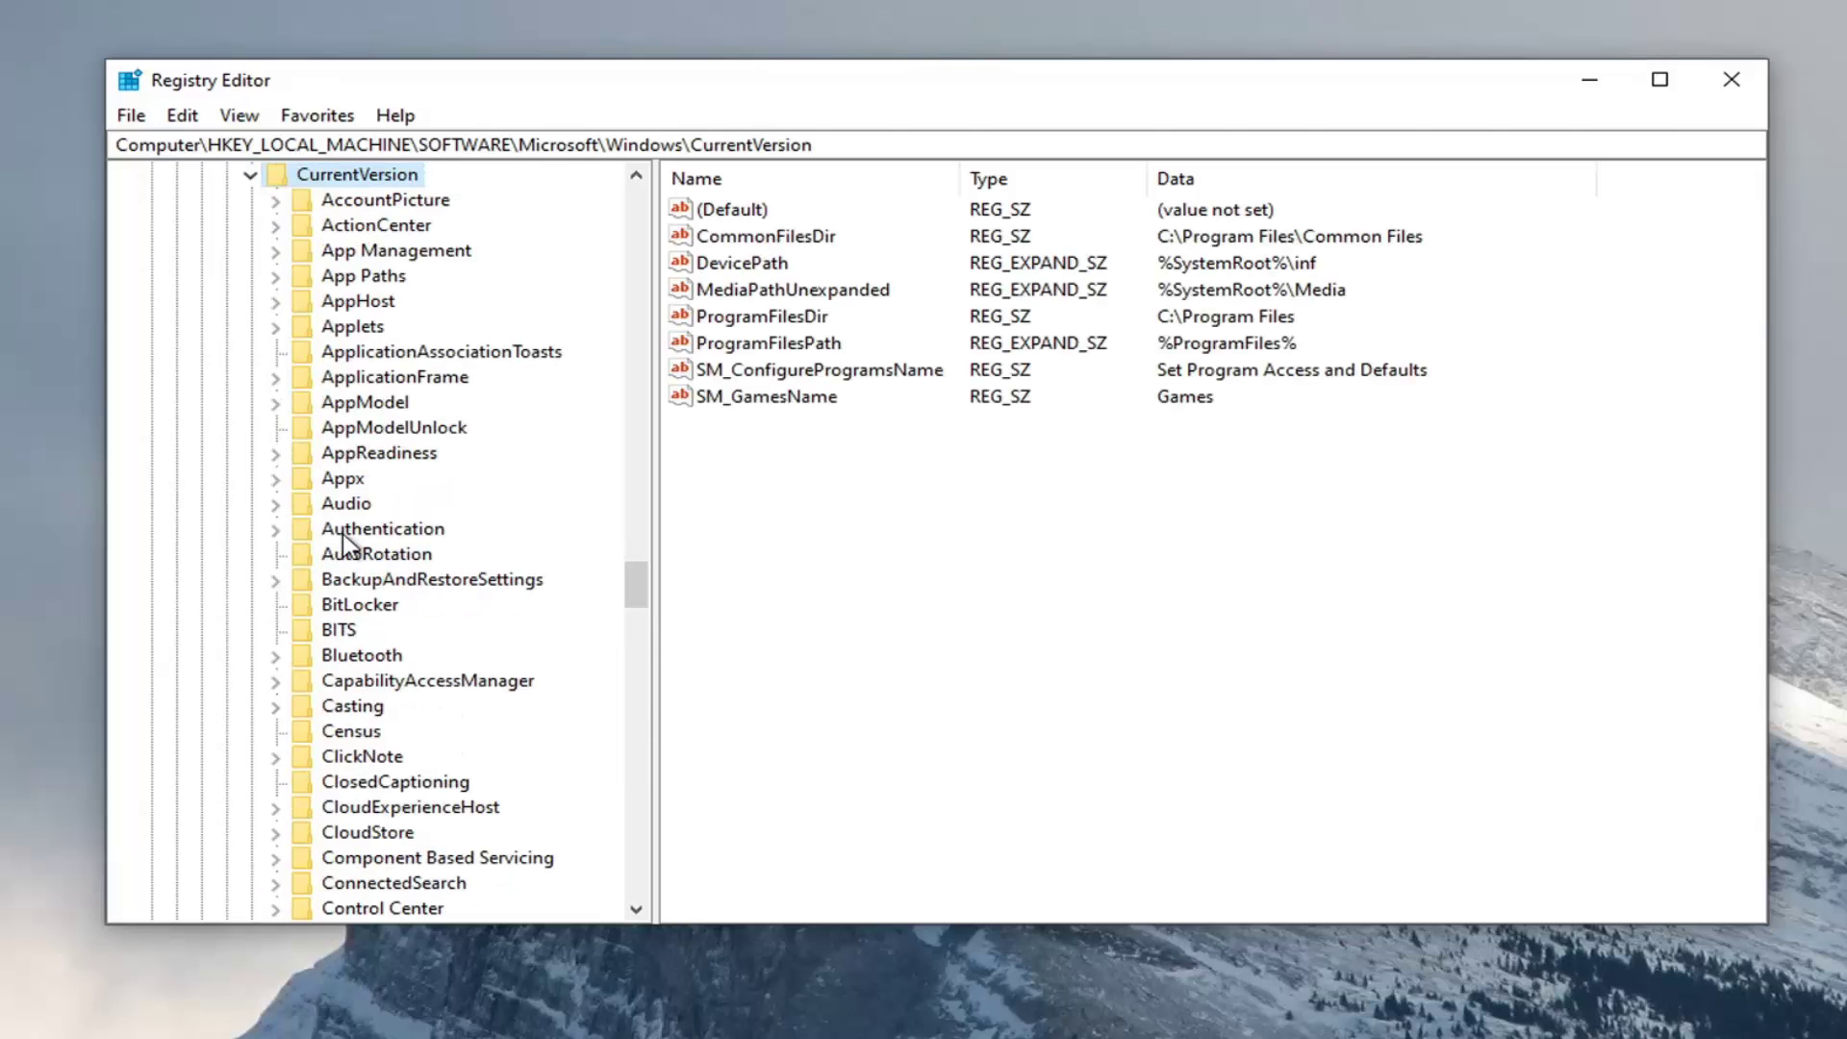
scroll(342, 543, down, 20)
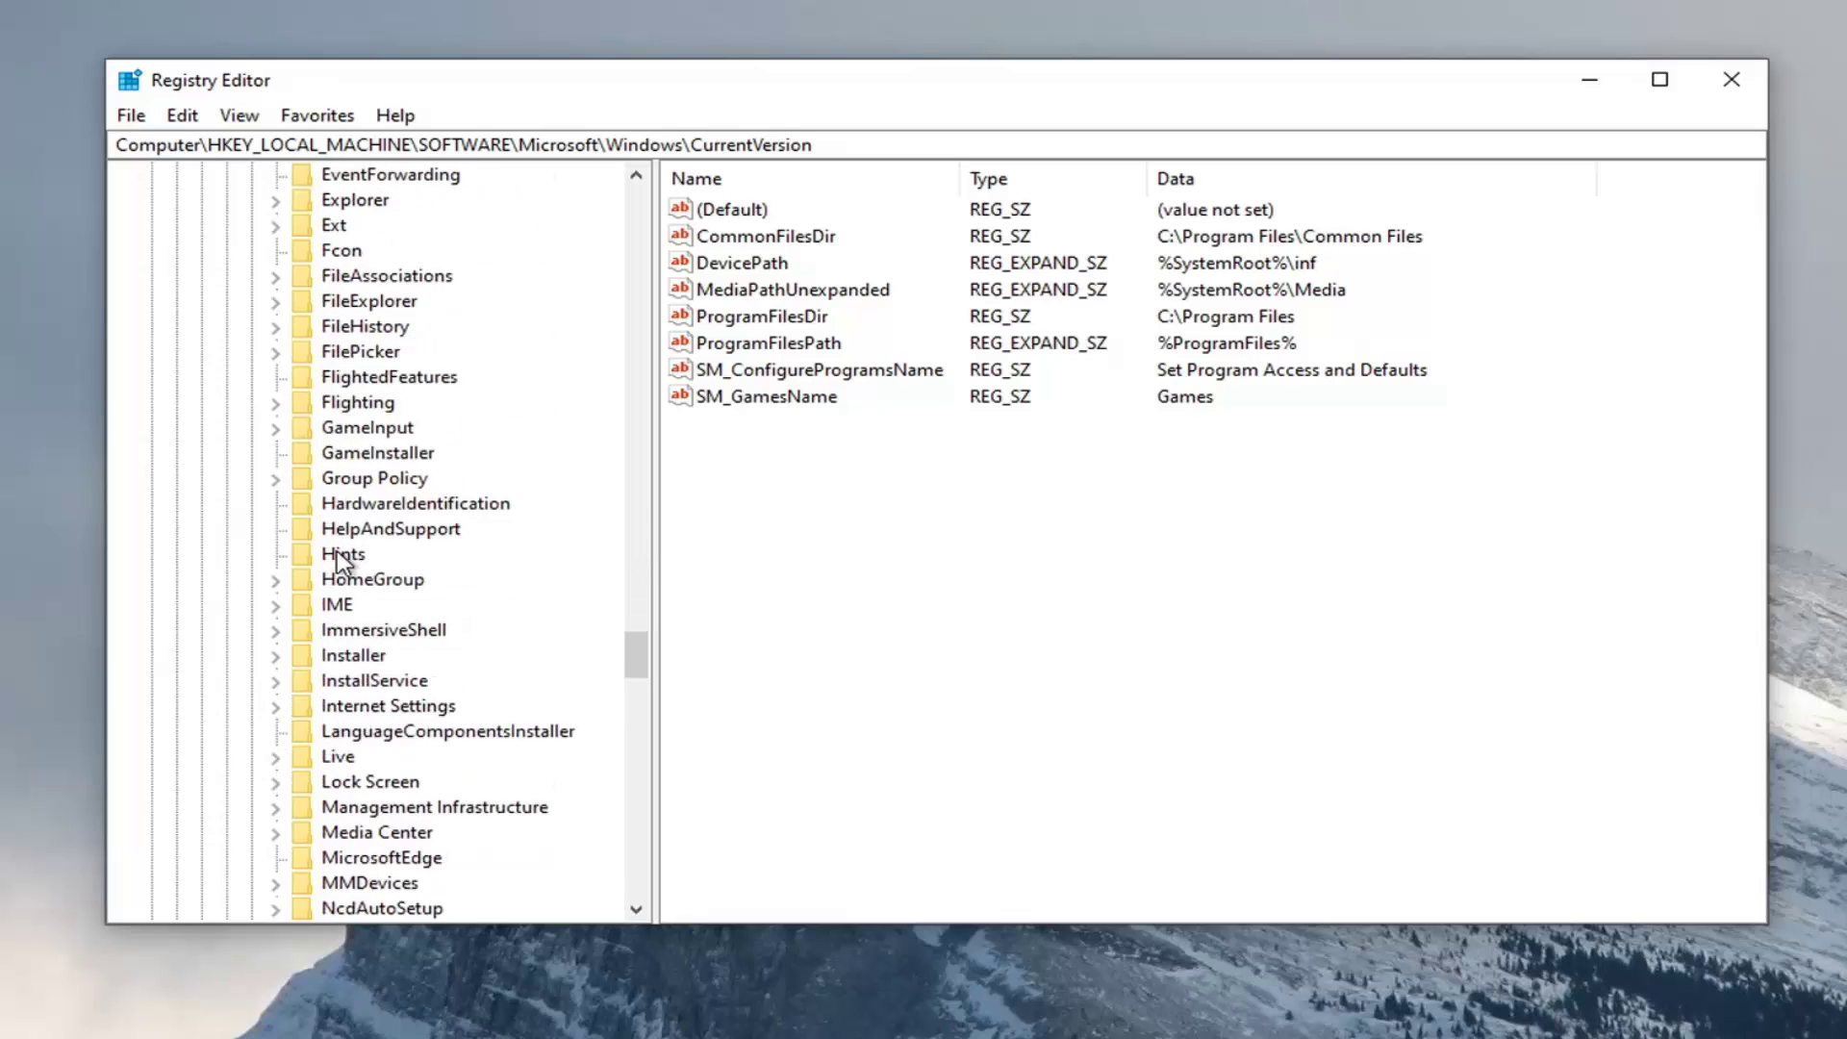
scroll(327, 604, down, 7)
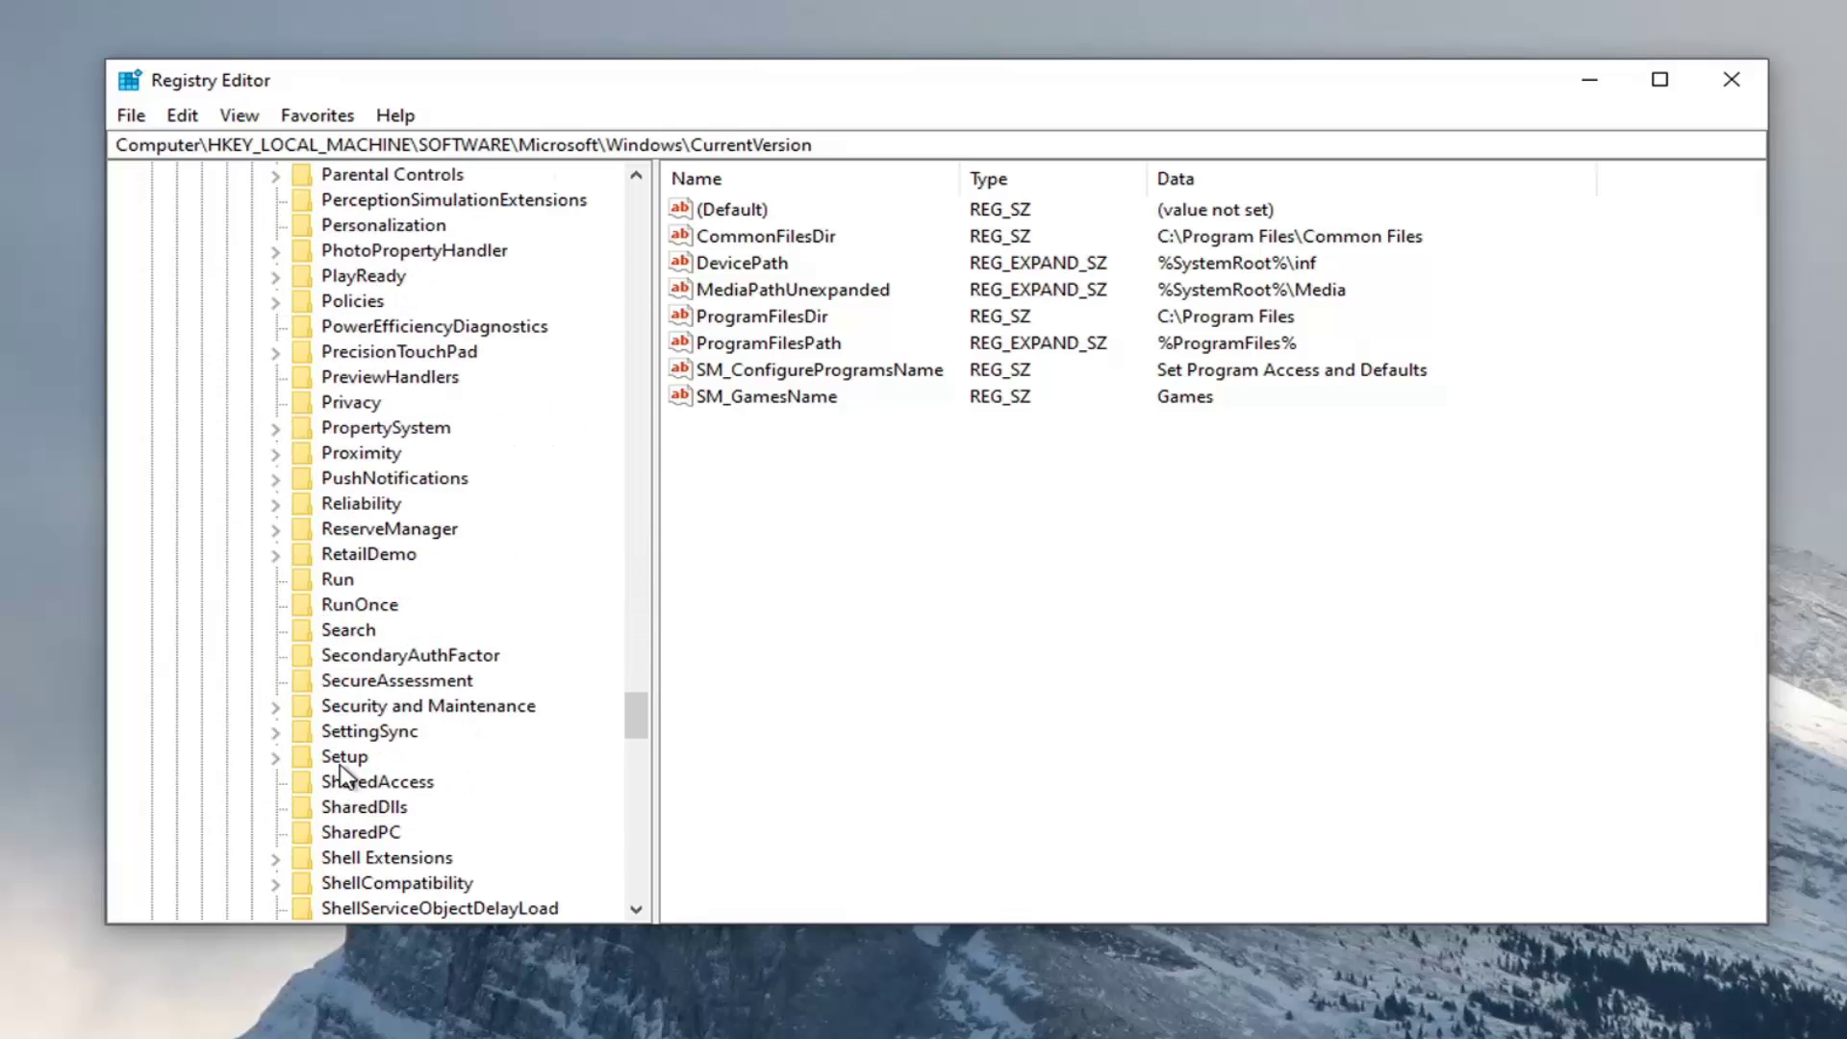
click(346, 787)
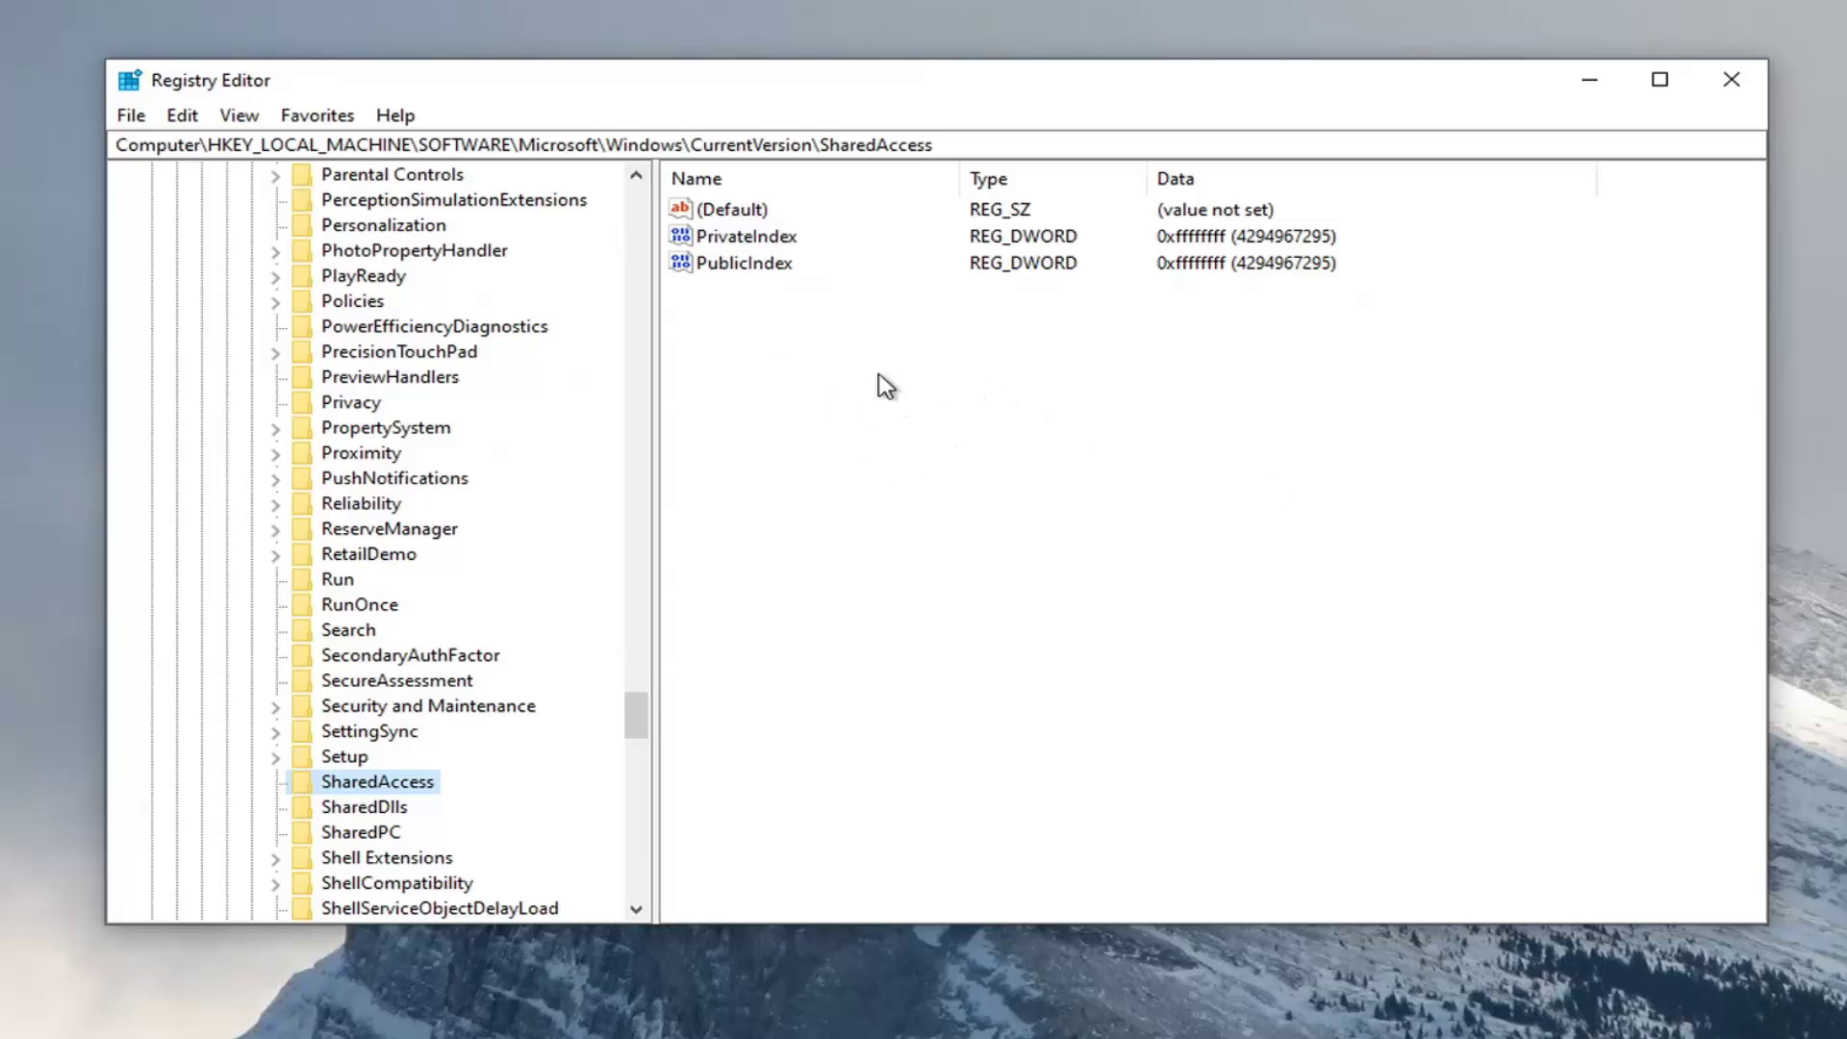
Step: Add a new 32-bit DWORD value named EnableRebootPersistConnection under SharedAccess
click(791, 356)
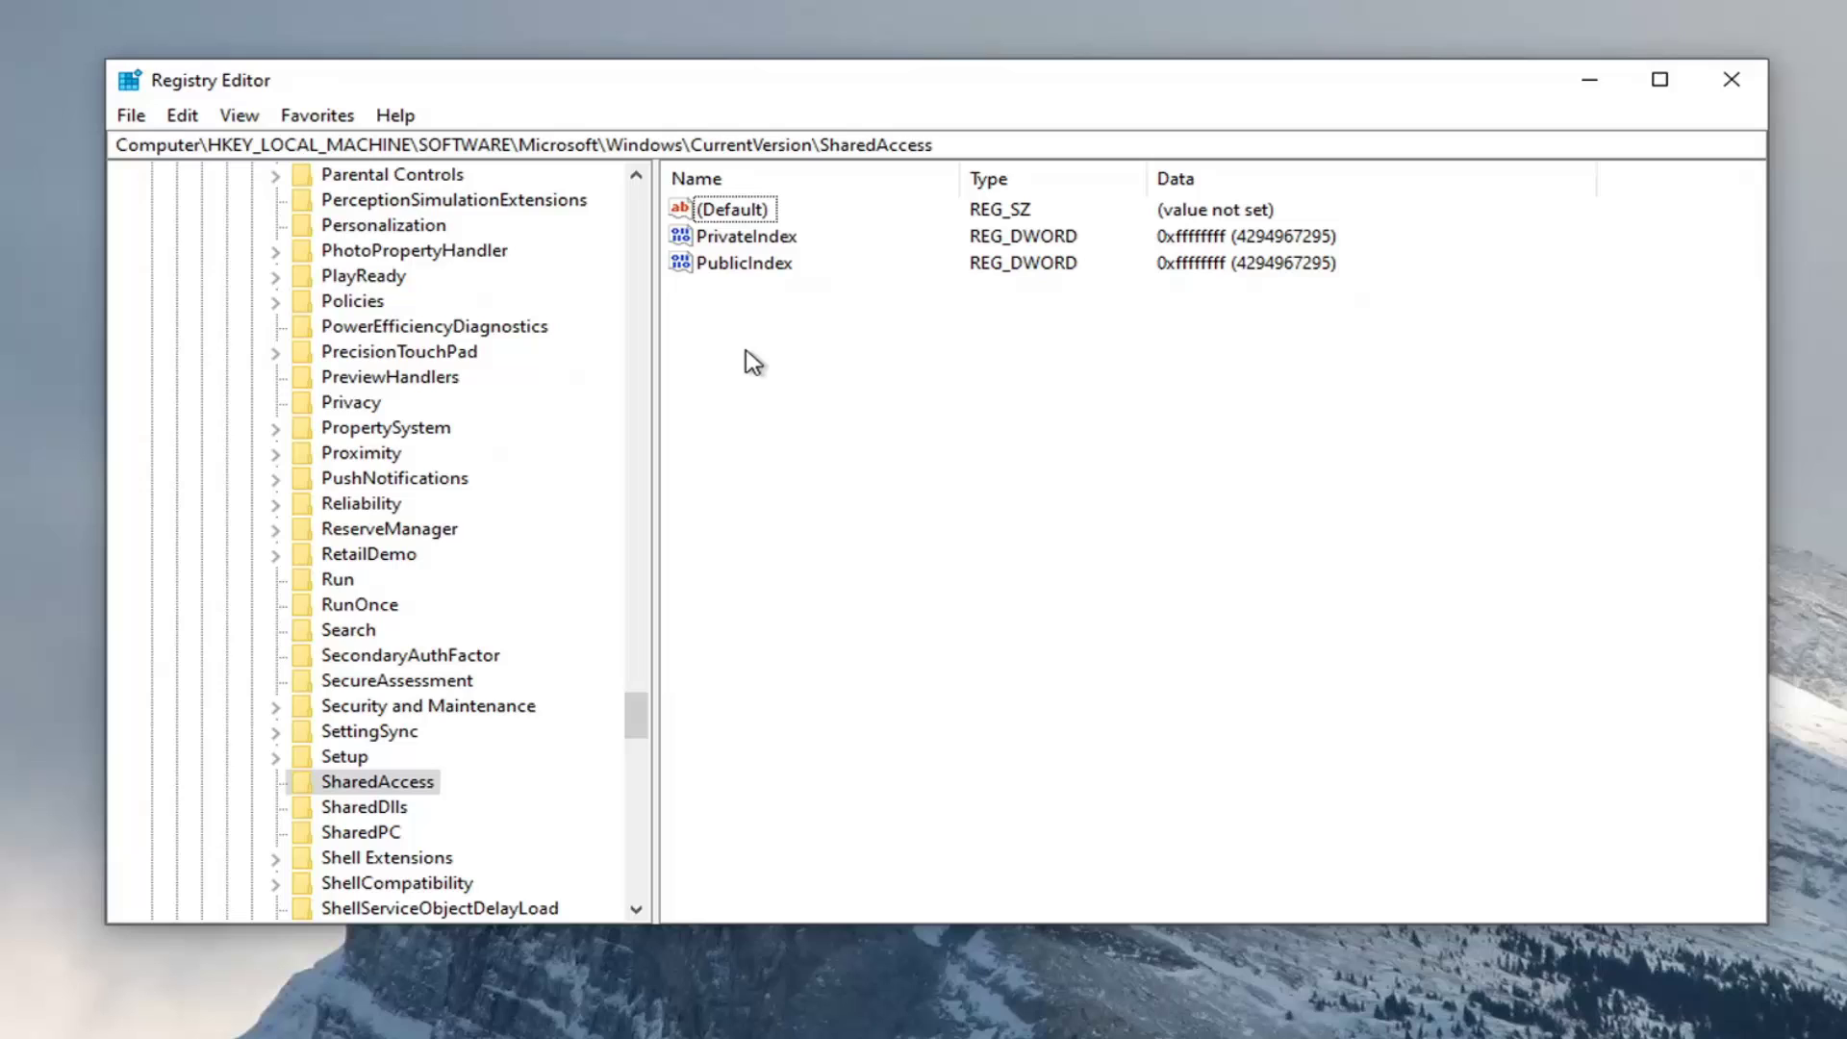
right_click(746, 352)
mouse_move(825, 371)
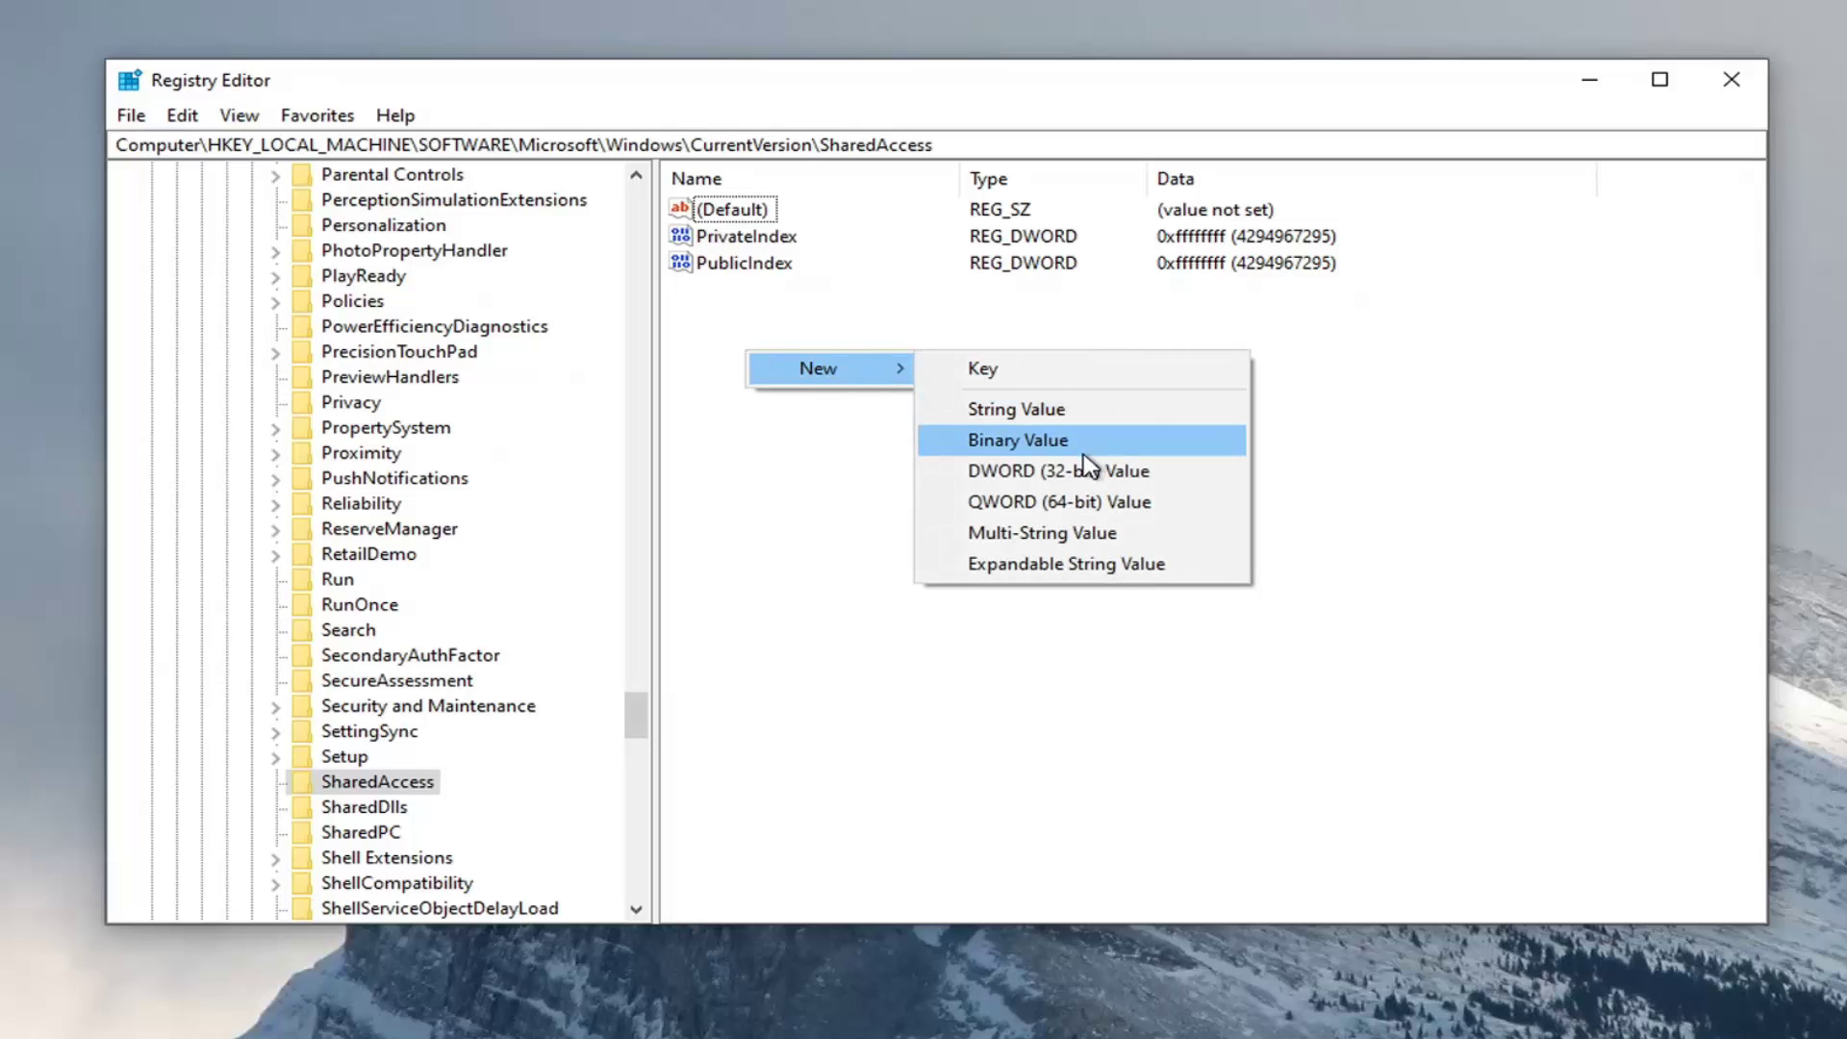
click(1071, 475)
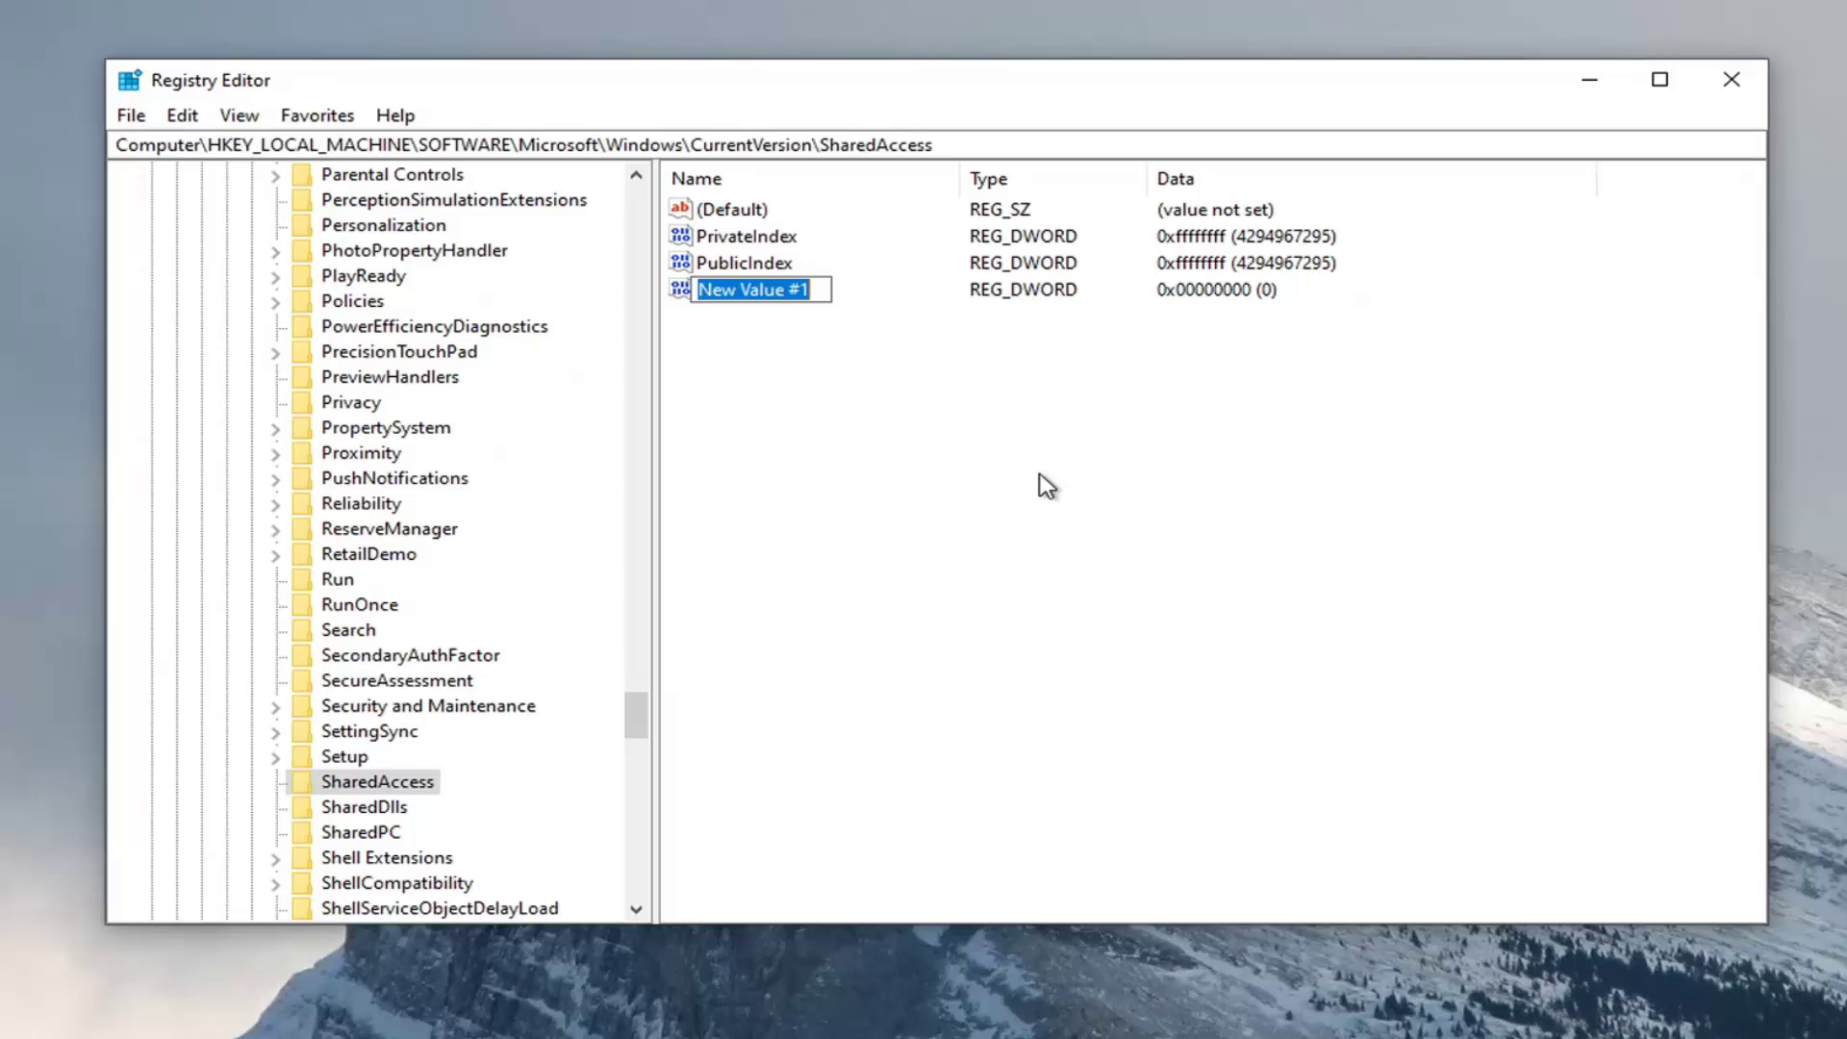
text(EnableRe)
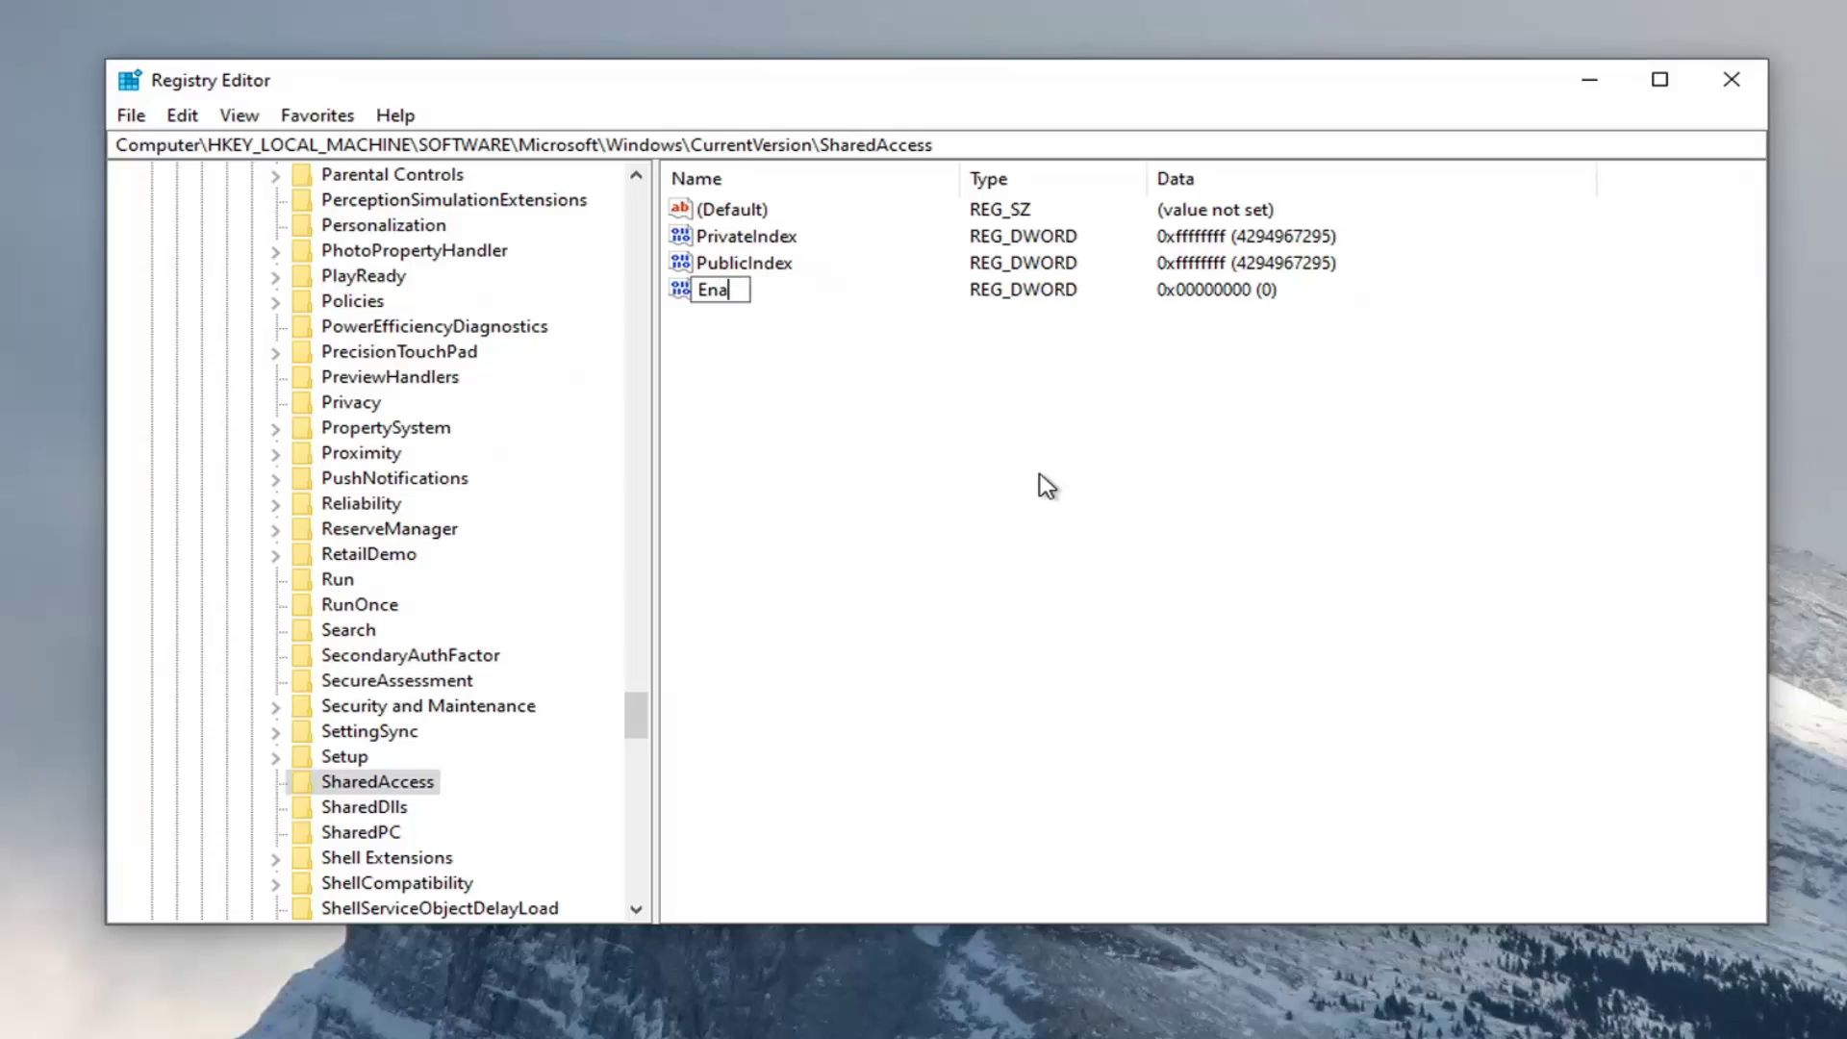
text(bootPers)
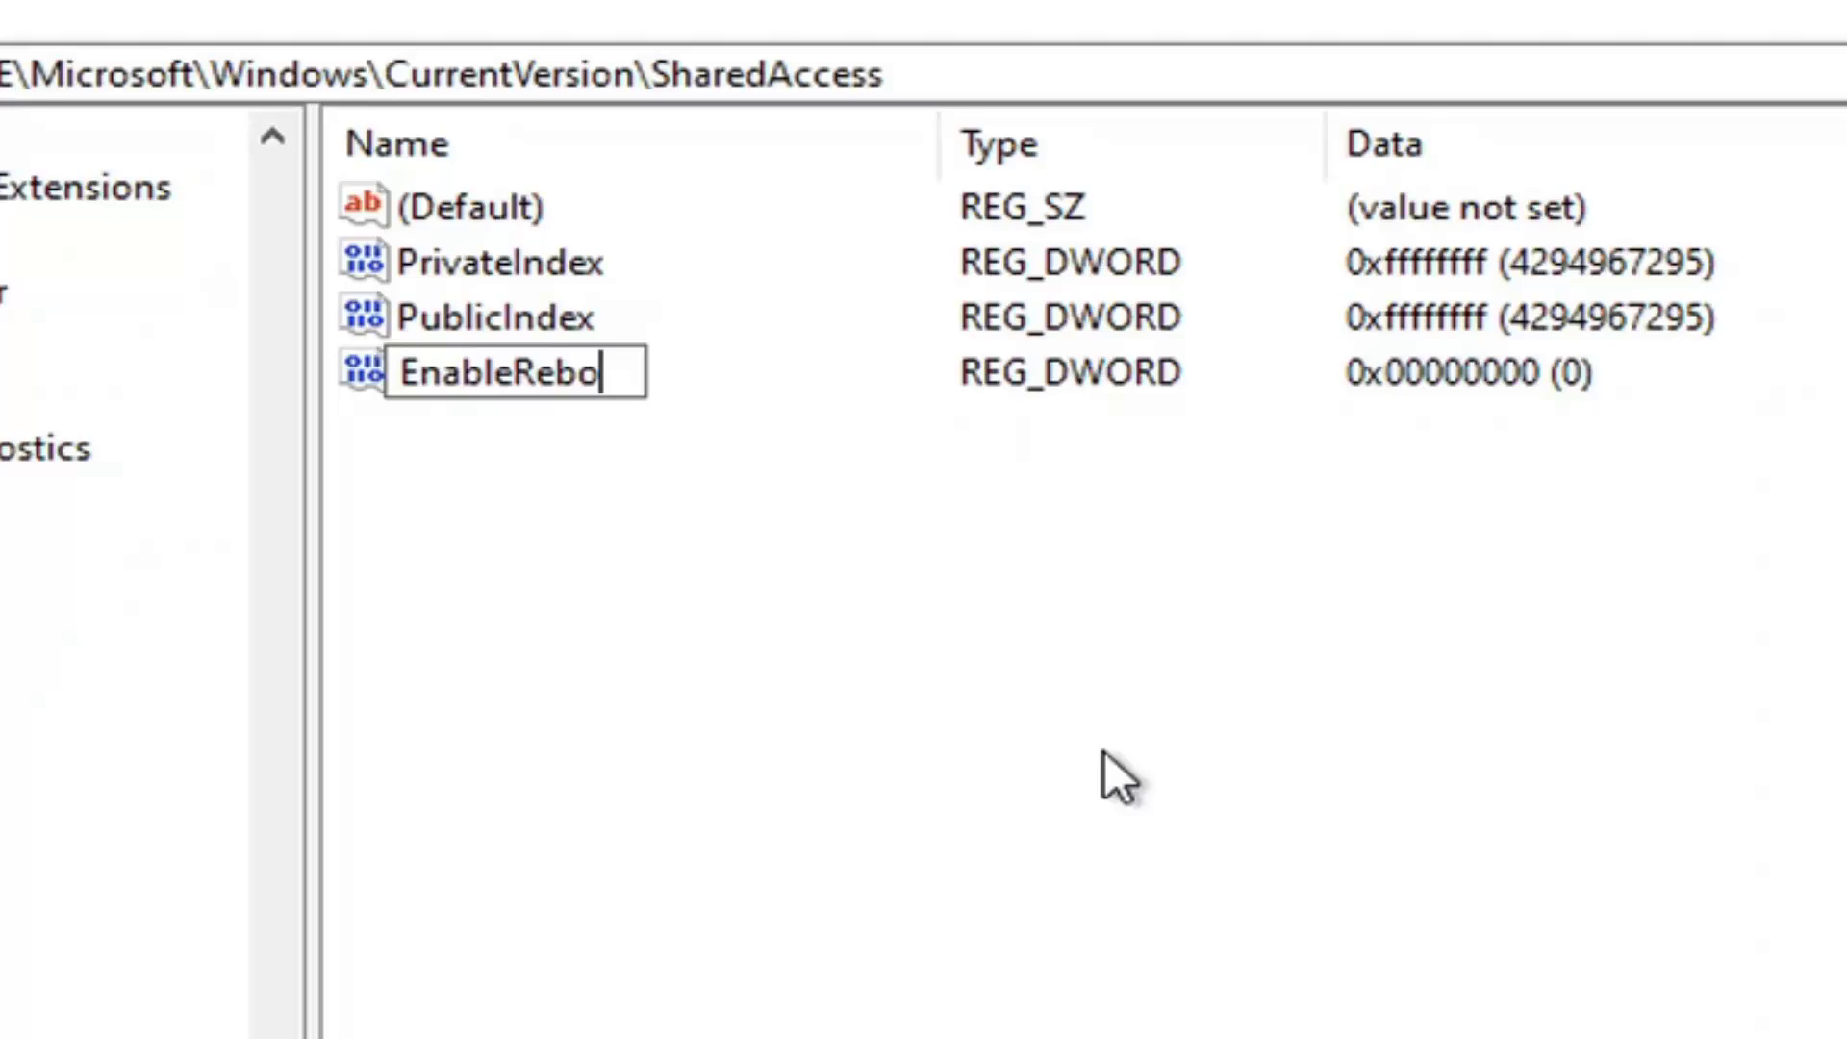
text(ist)
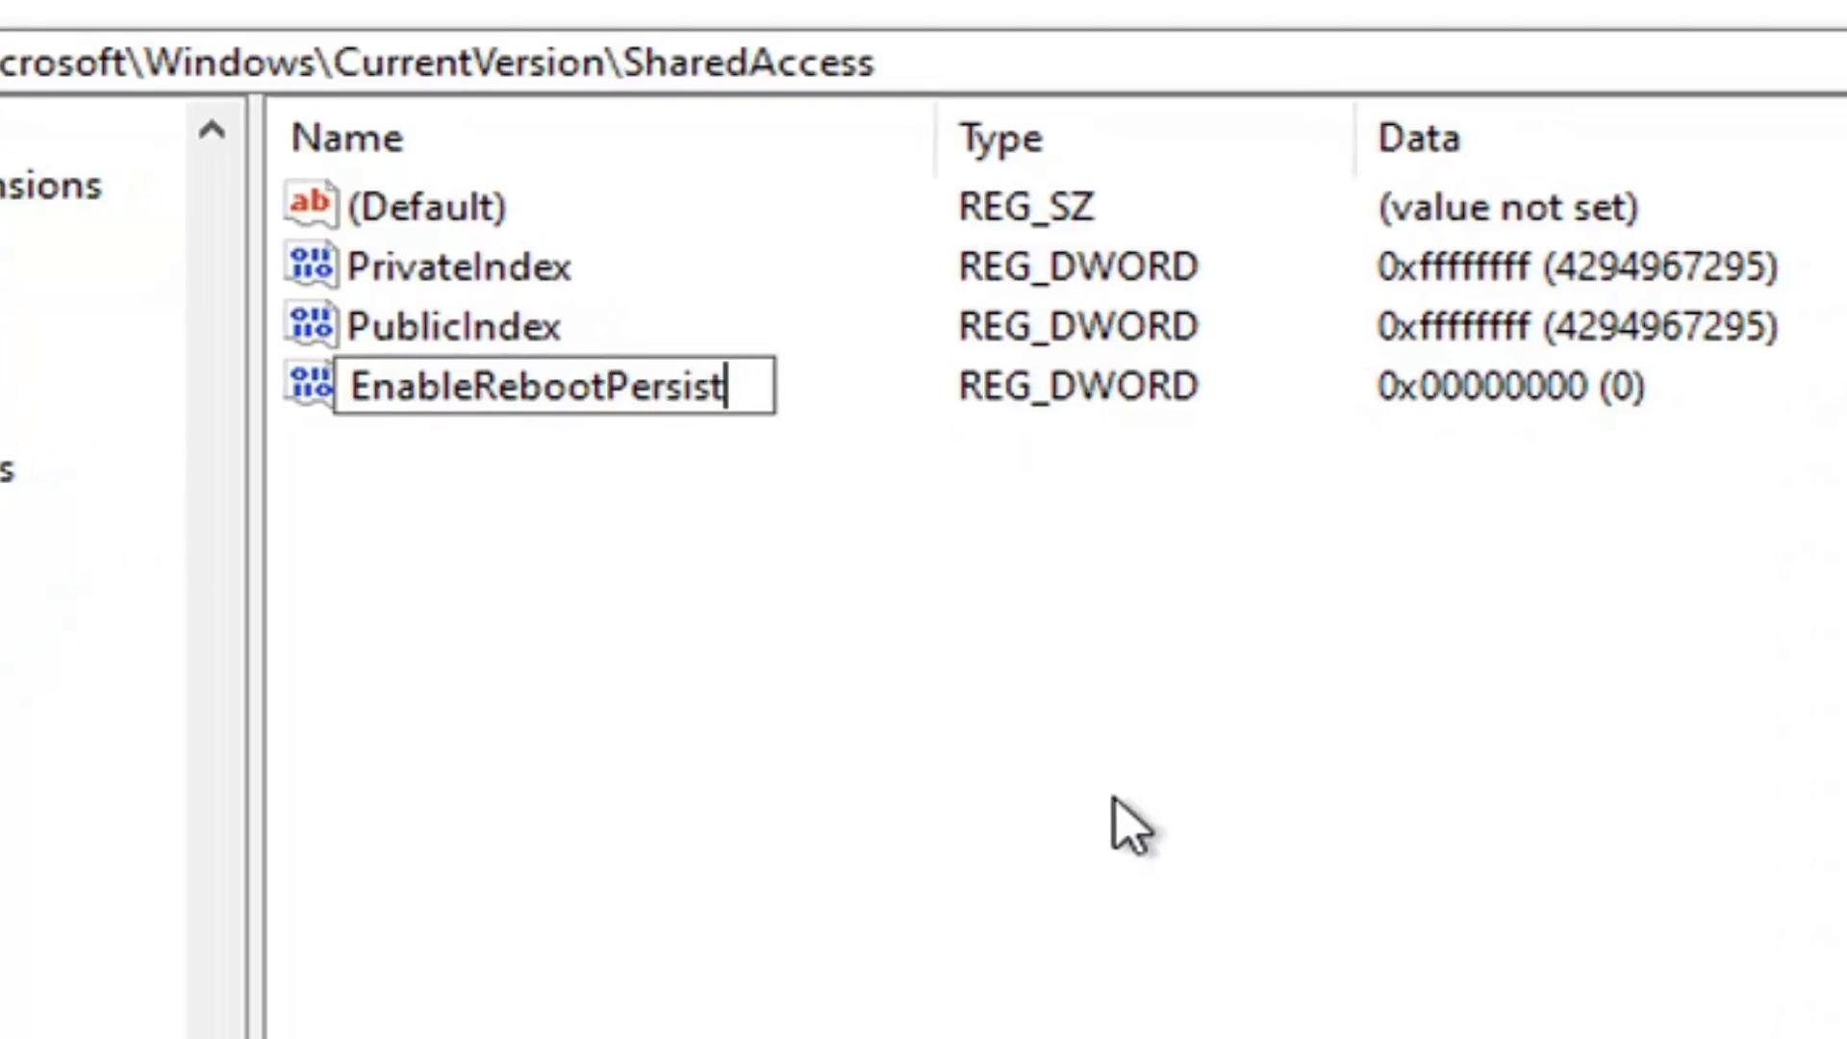
text(Connection)
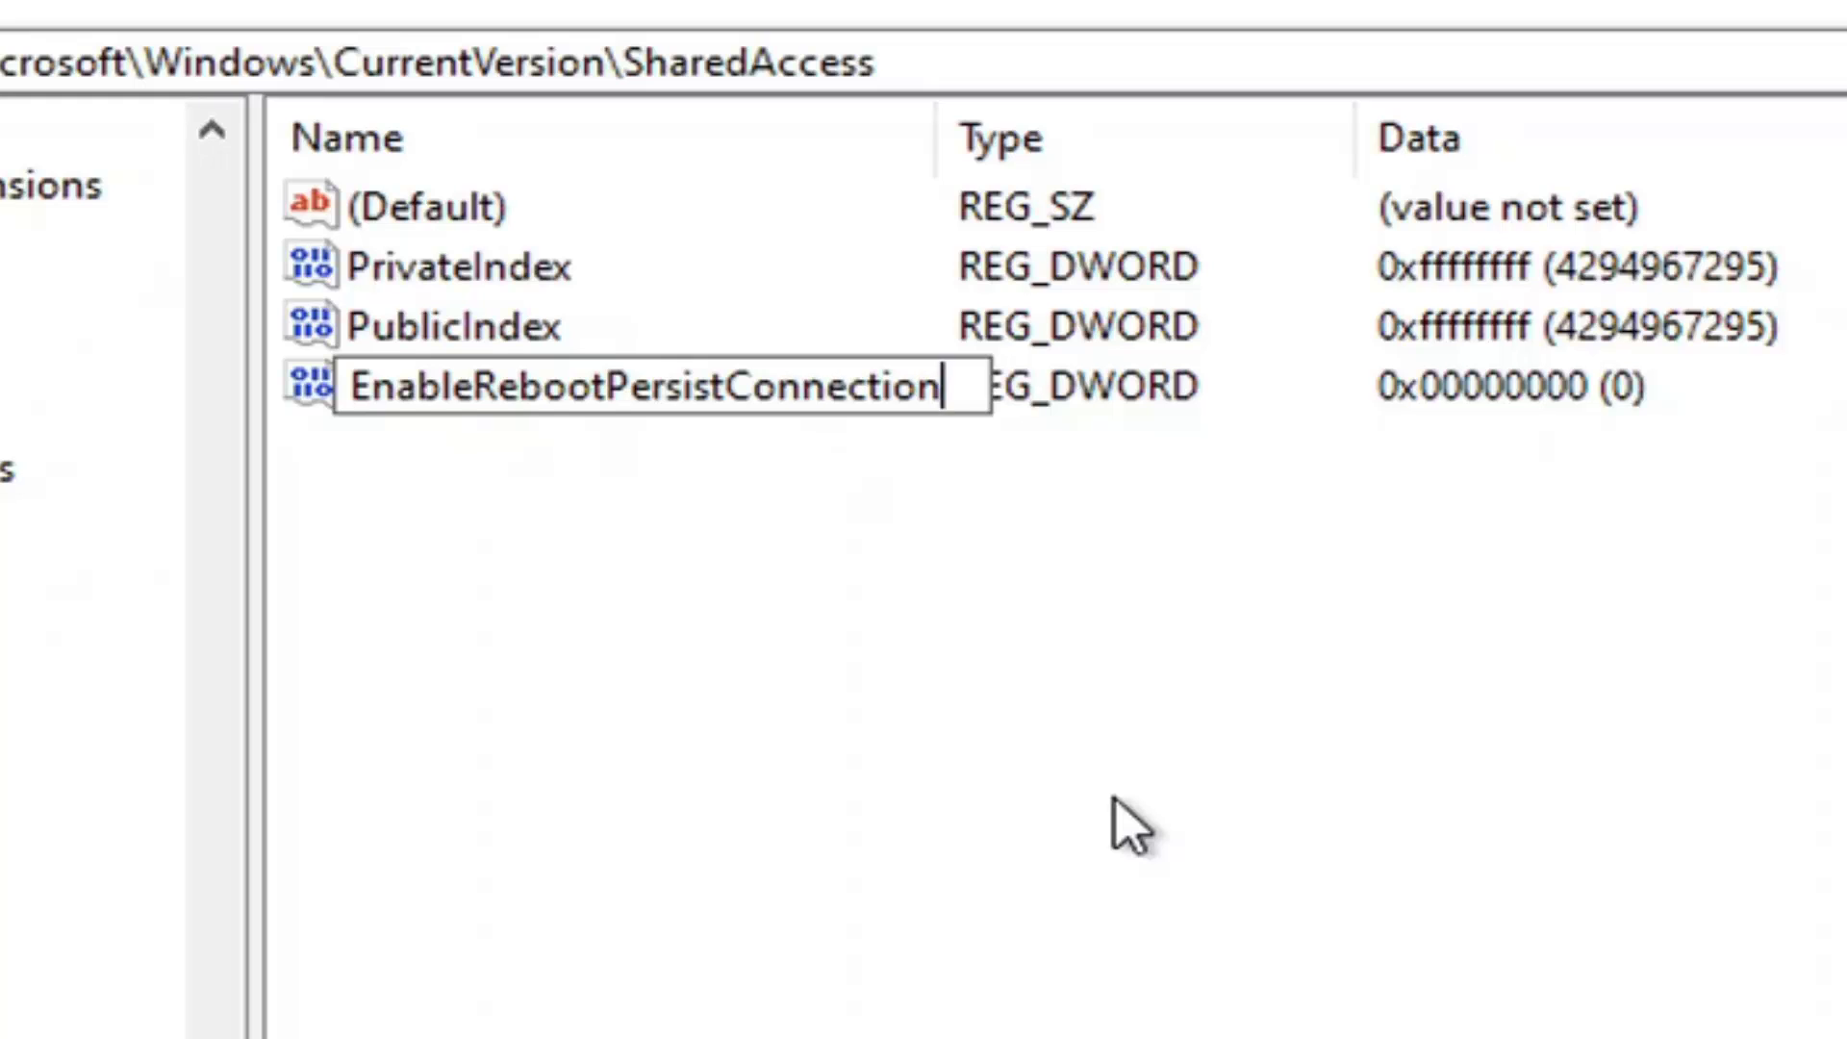
key(Return)
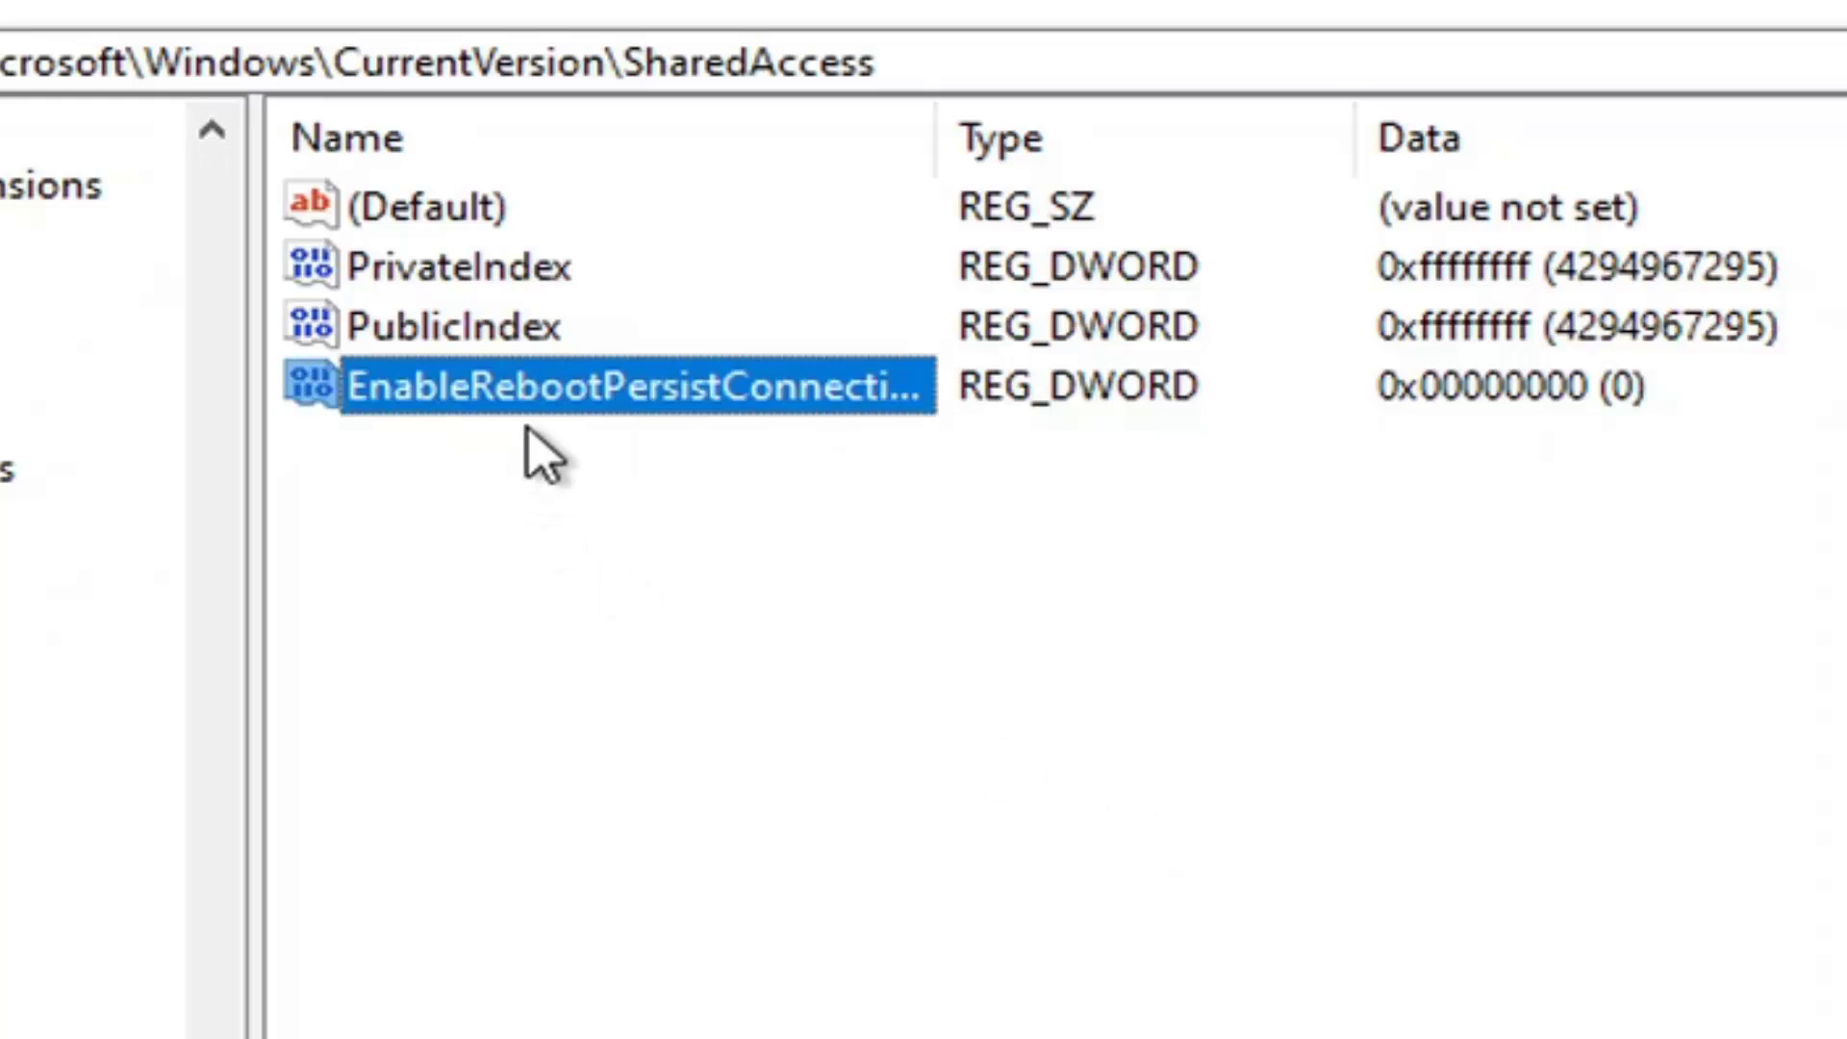
Step: Change EnableRebootPersistConnection's value data from 0 to 1 and confirm
double_click(544, 390)
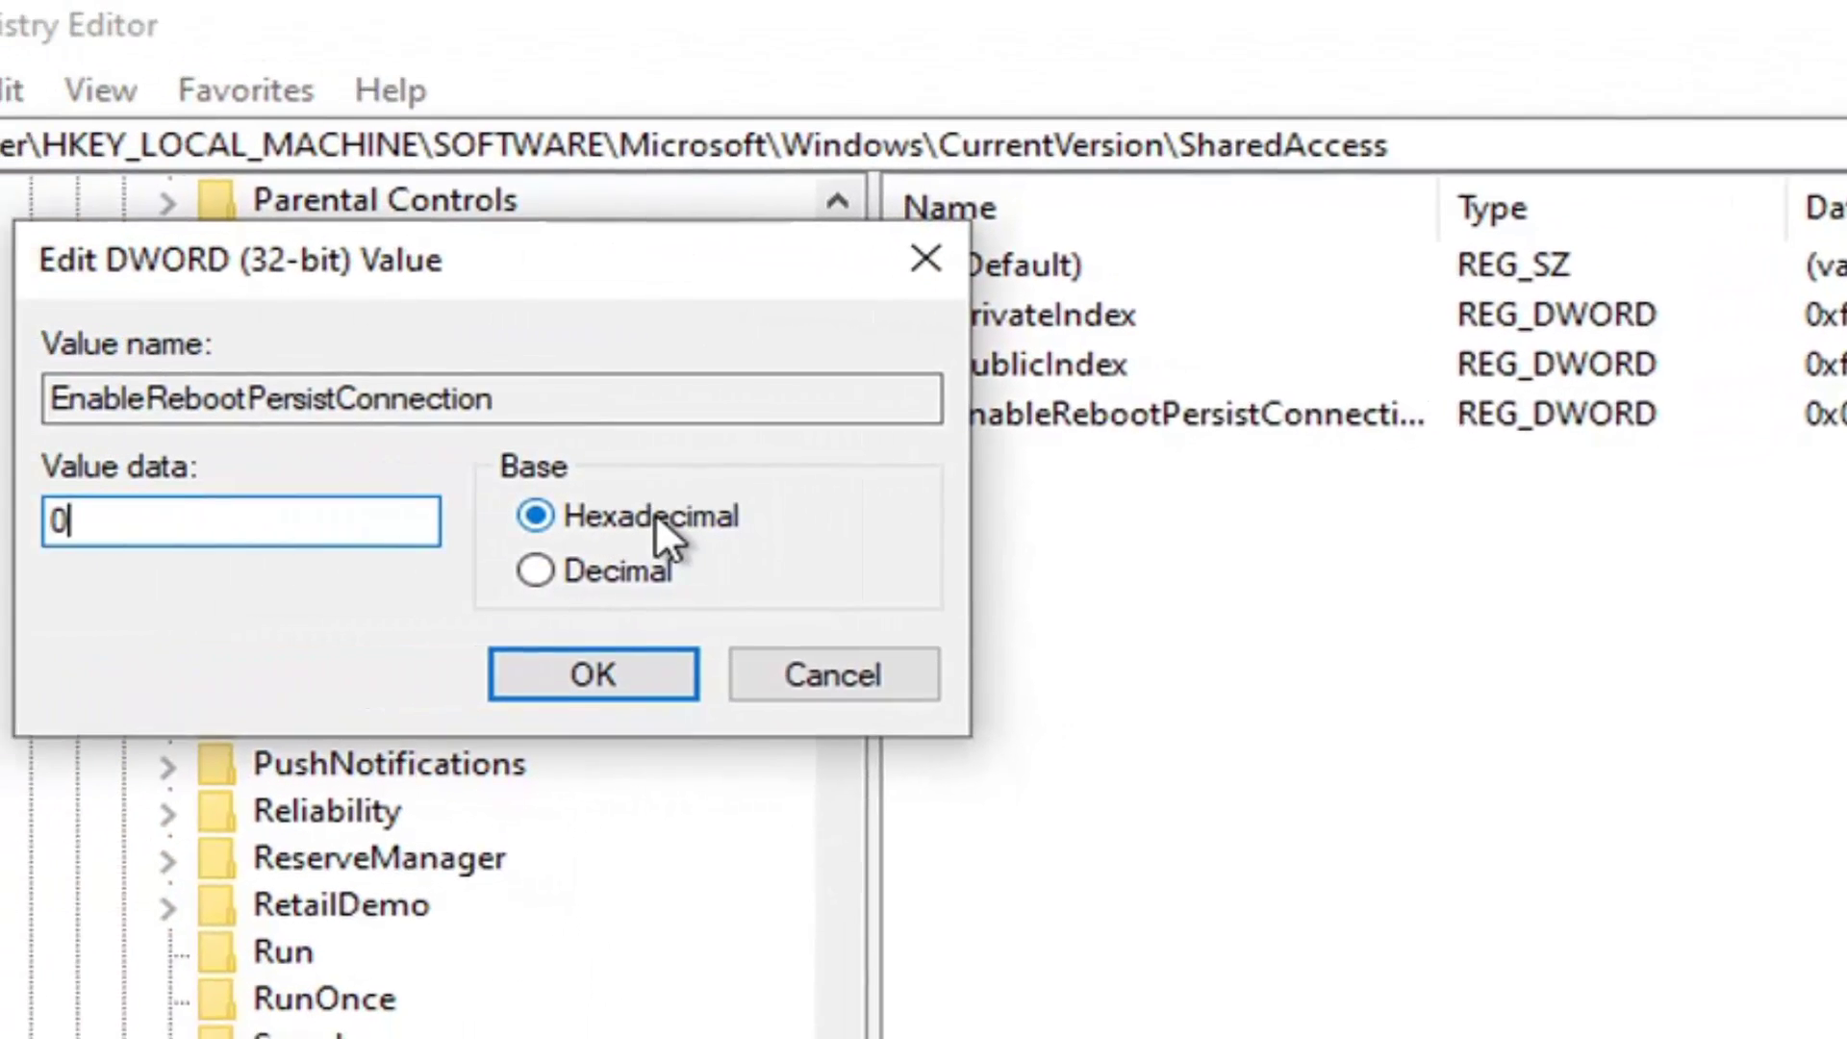
text(0)
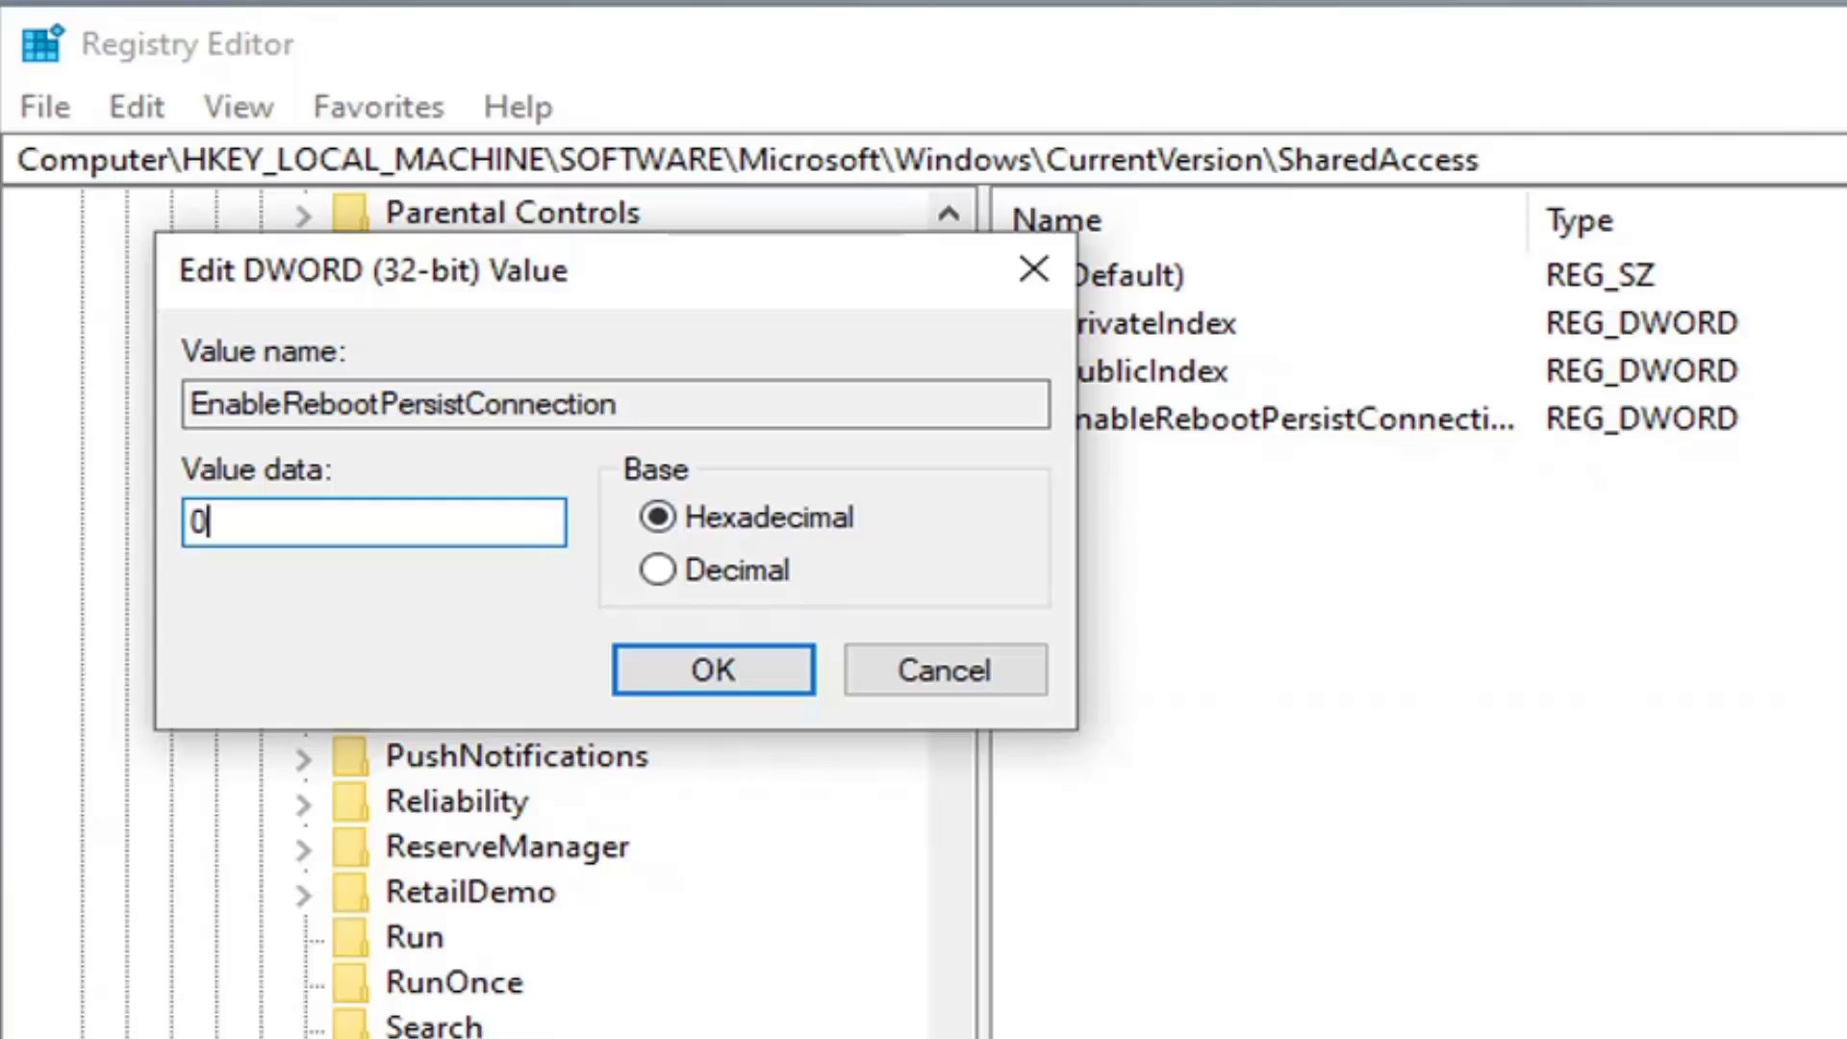
key(shift+Home)
key(BackSpace)
text(1)
click(666, 658)
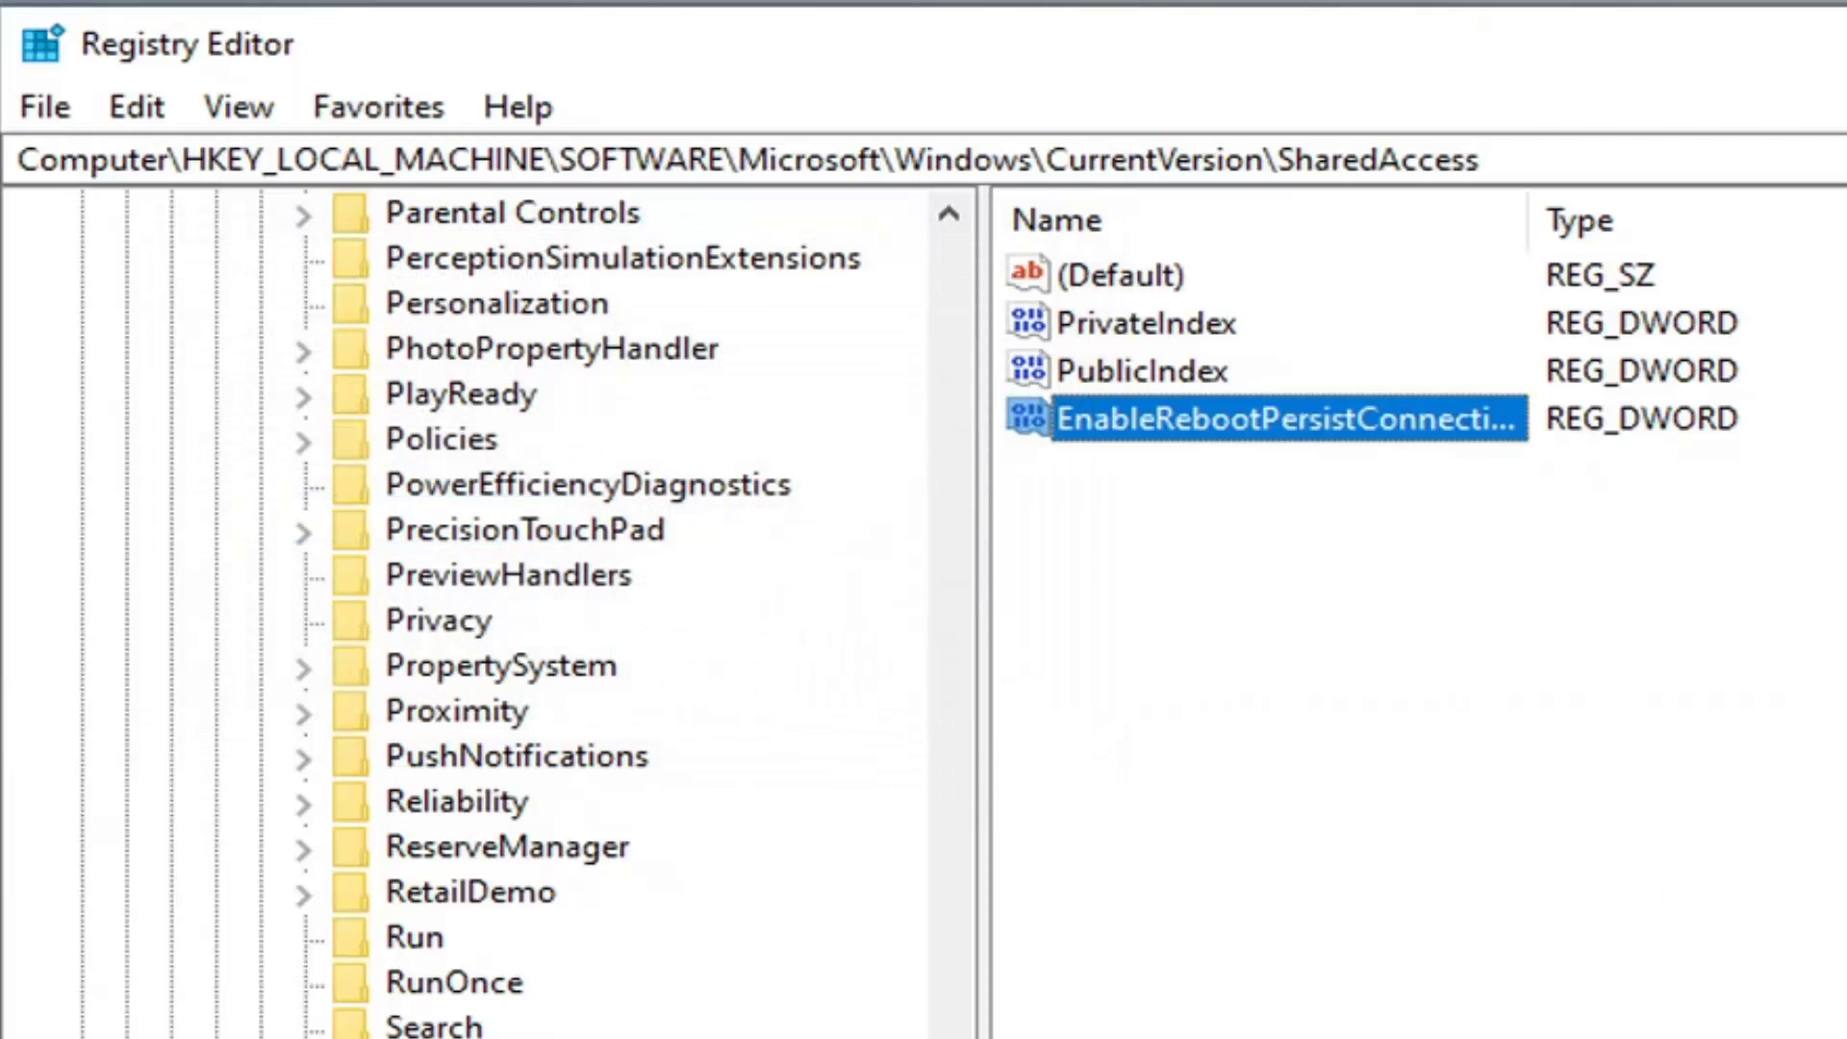
Step: Collapse Microsoft, SOFTWARE and HKEY_LOCAL_MACHINE, returning to the Computer root
scroll(301, 618, up, 8)
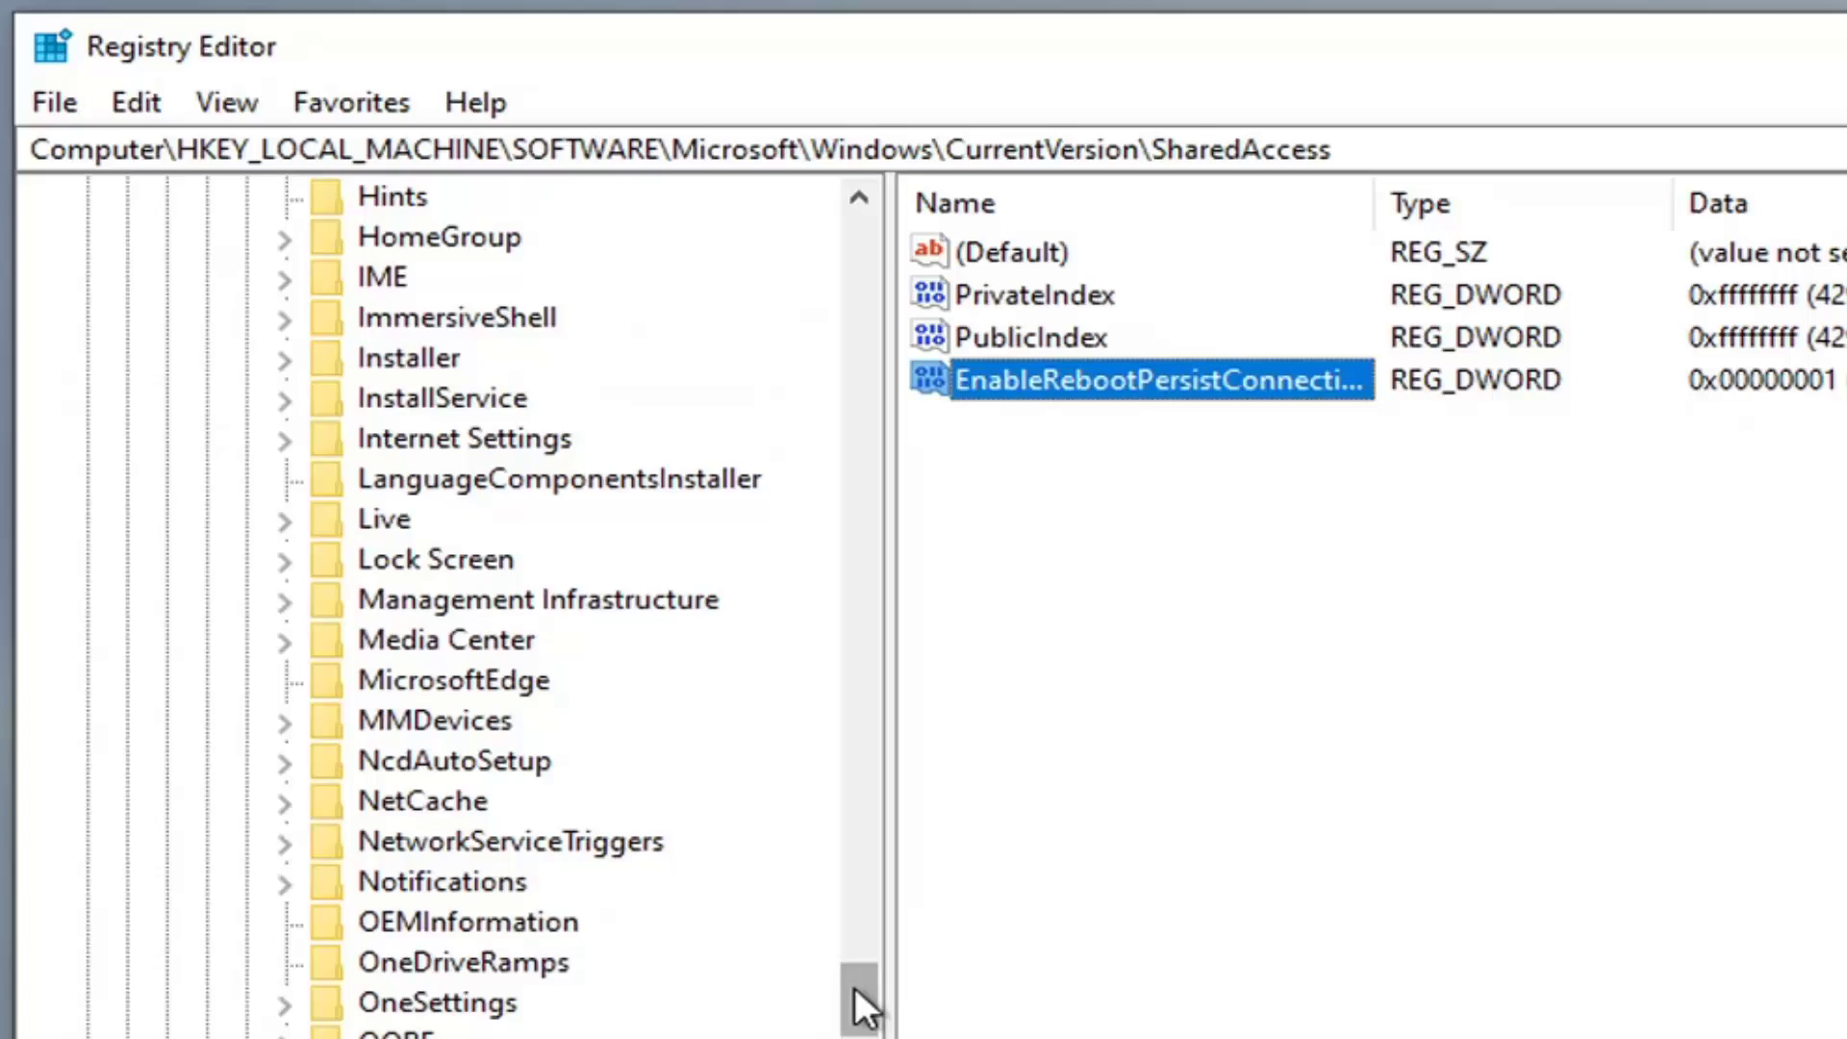
drag(856, 991, 844, 729)
scroll(308, 877, up, 10)
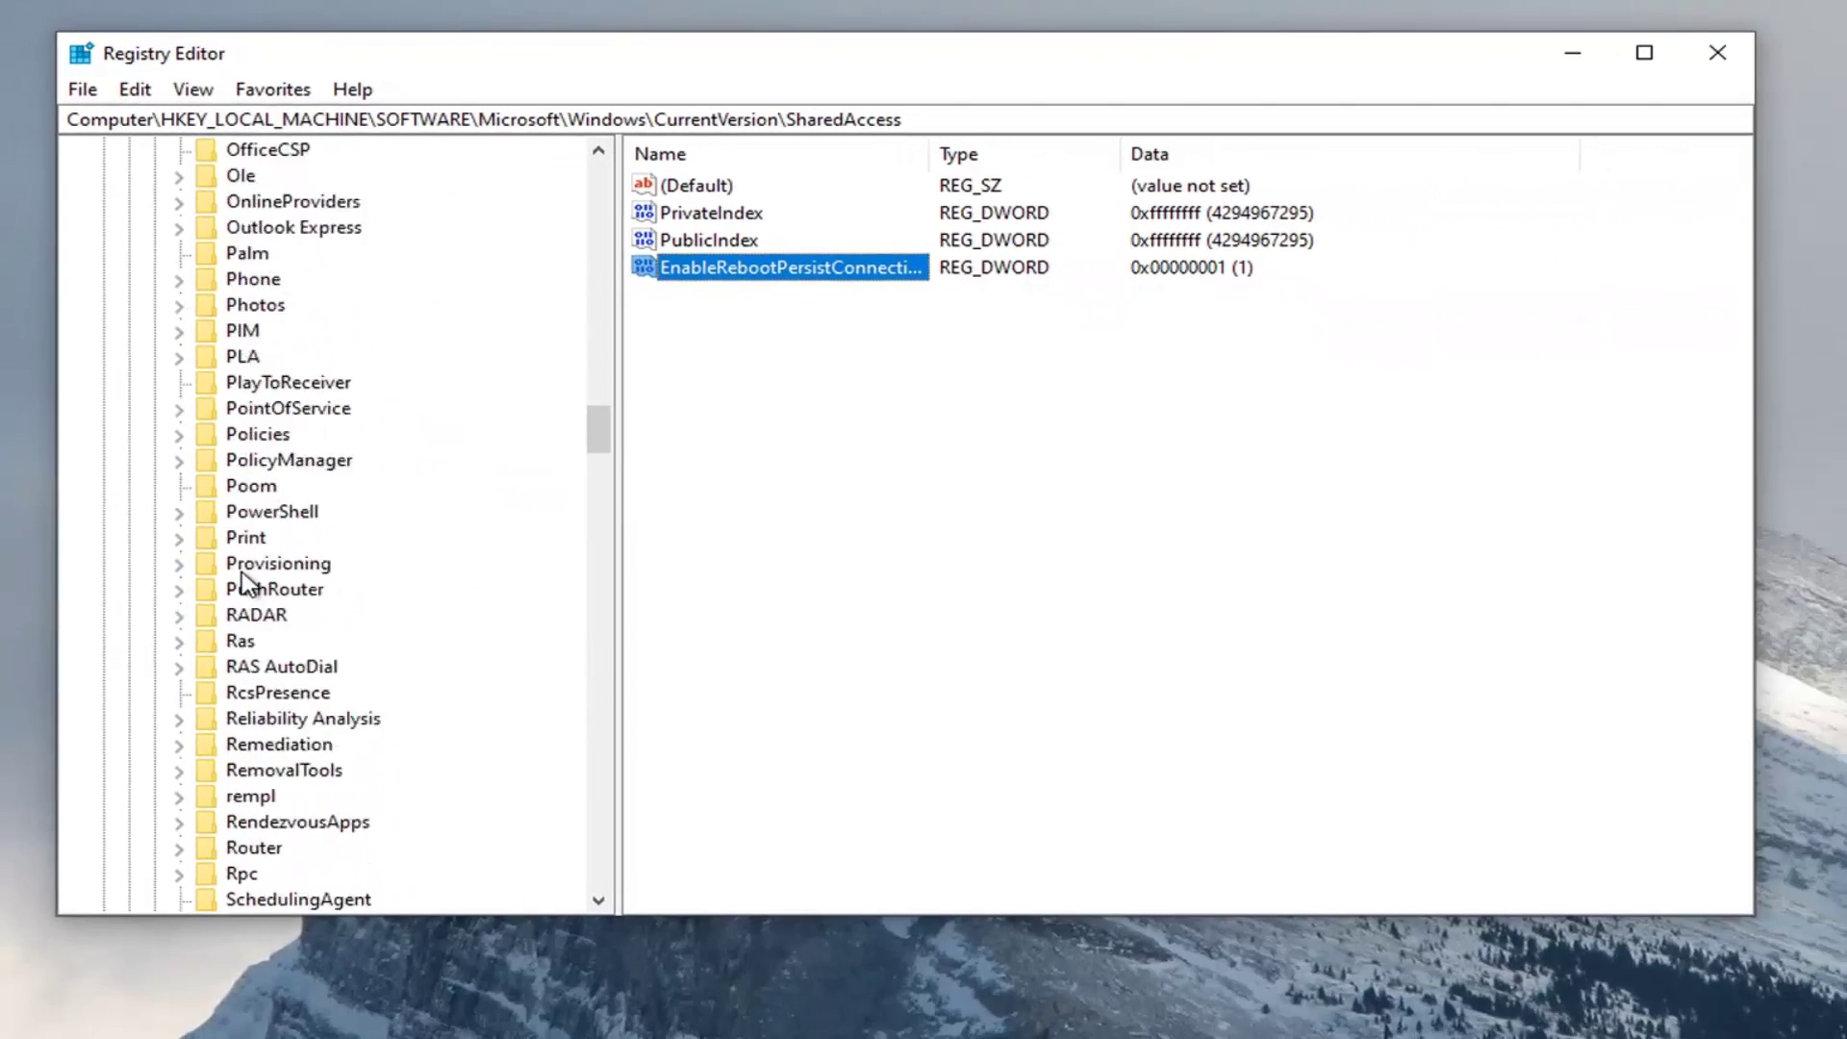
scroll(242, 577, up, 20)
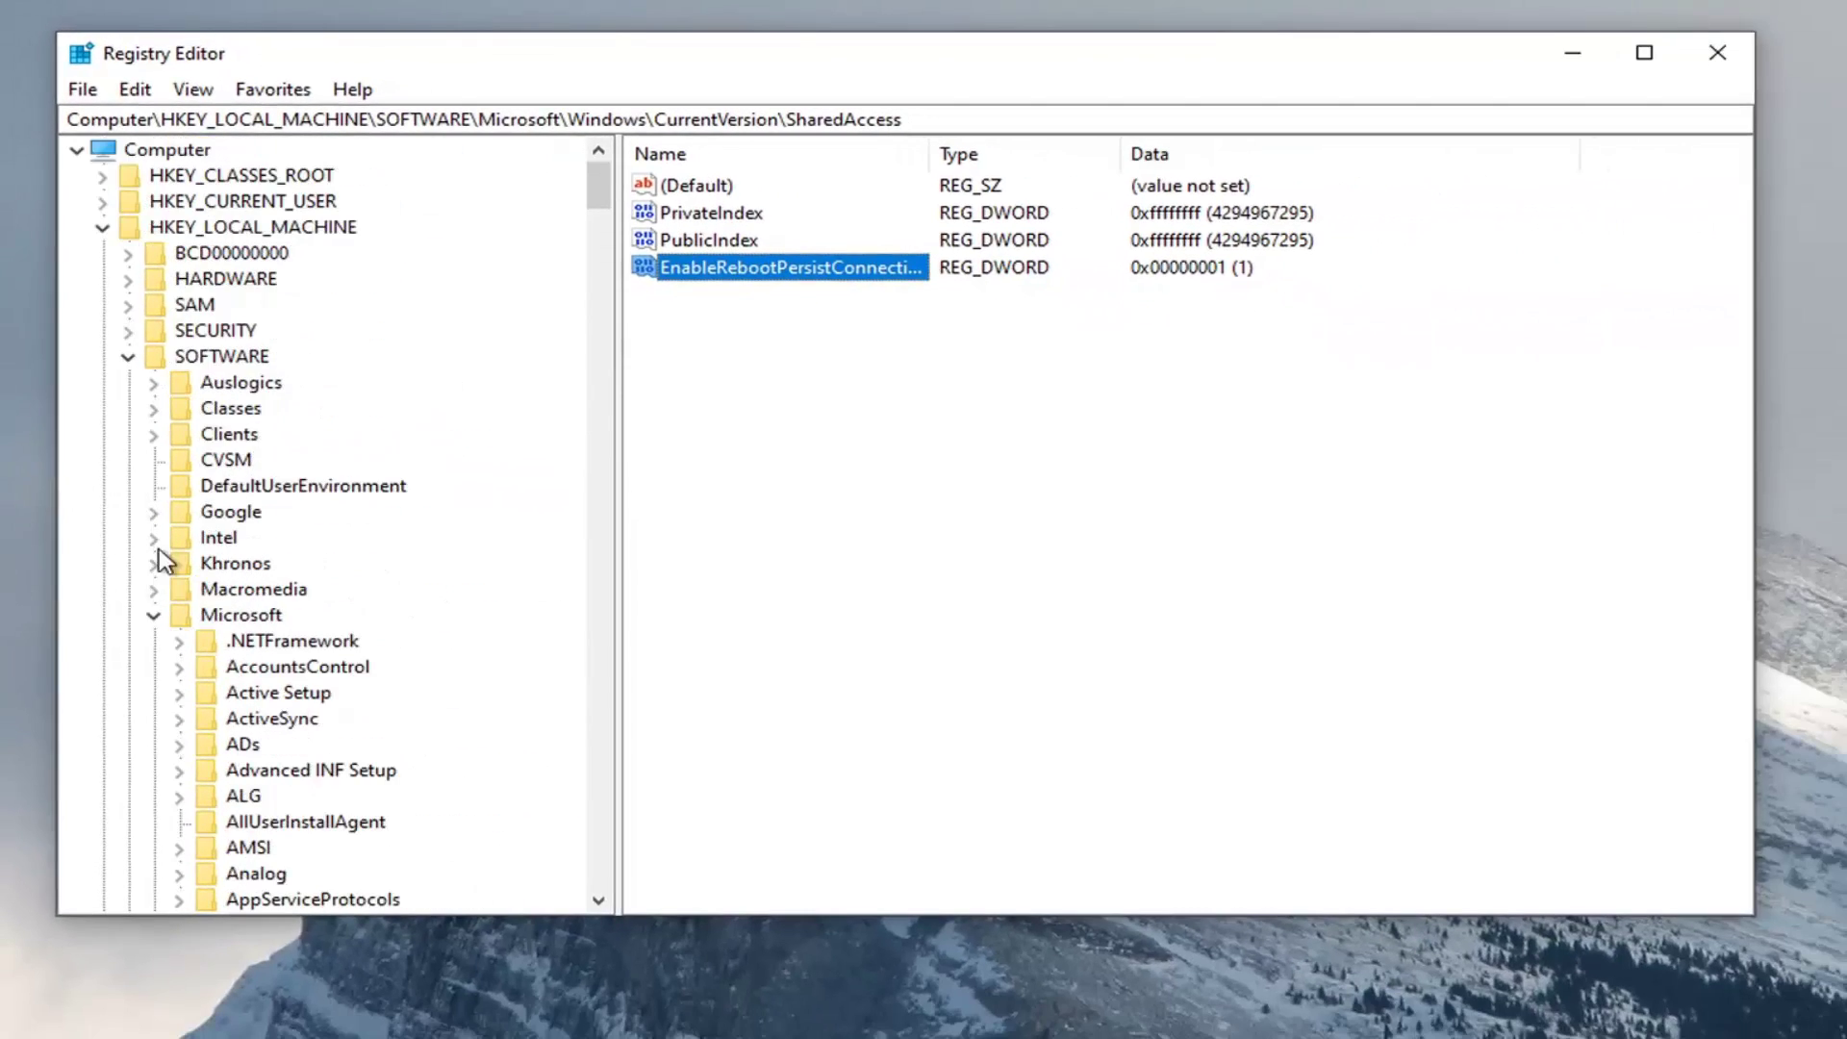
click(153, 615)
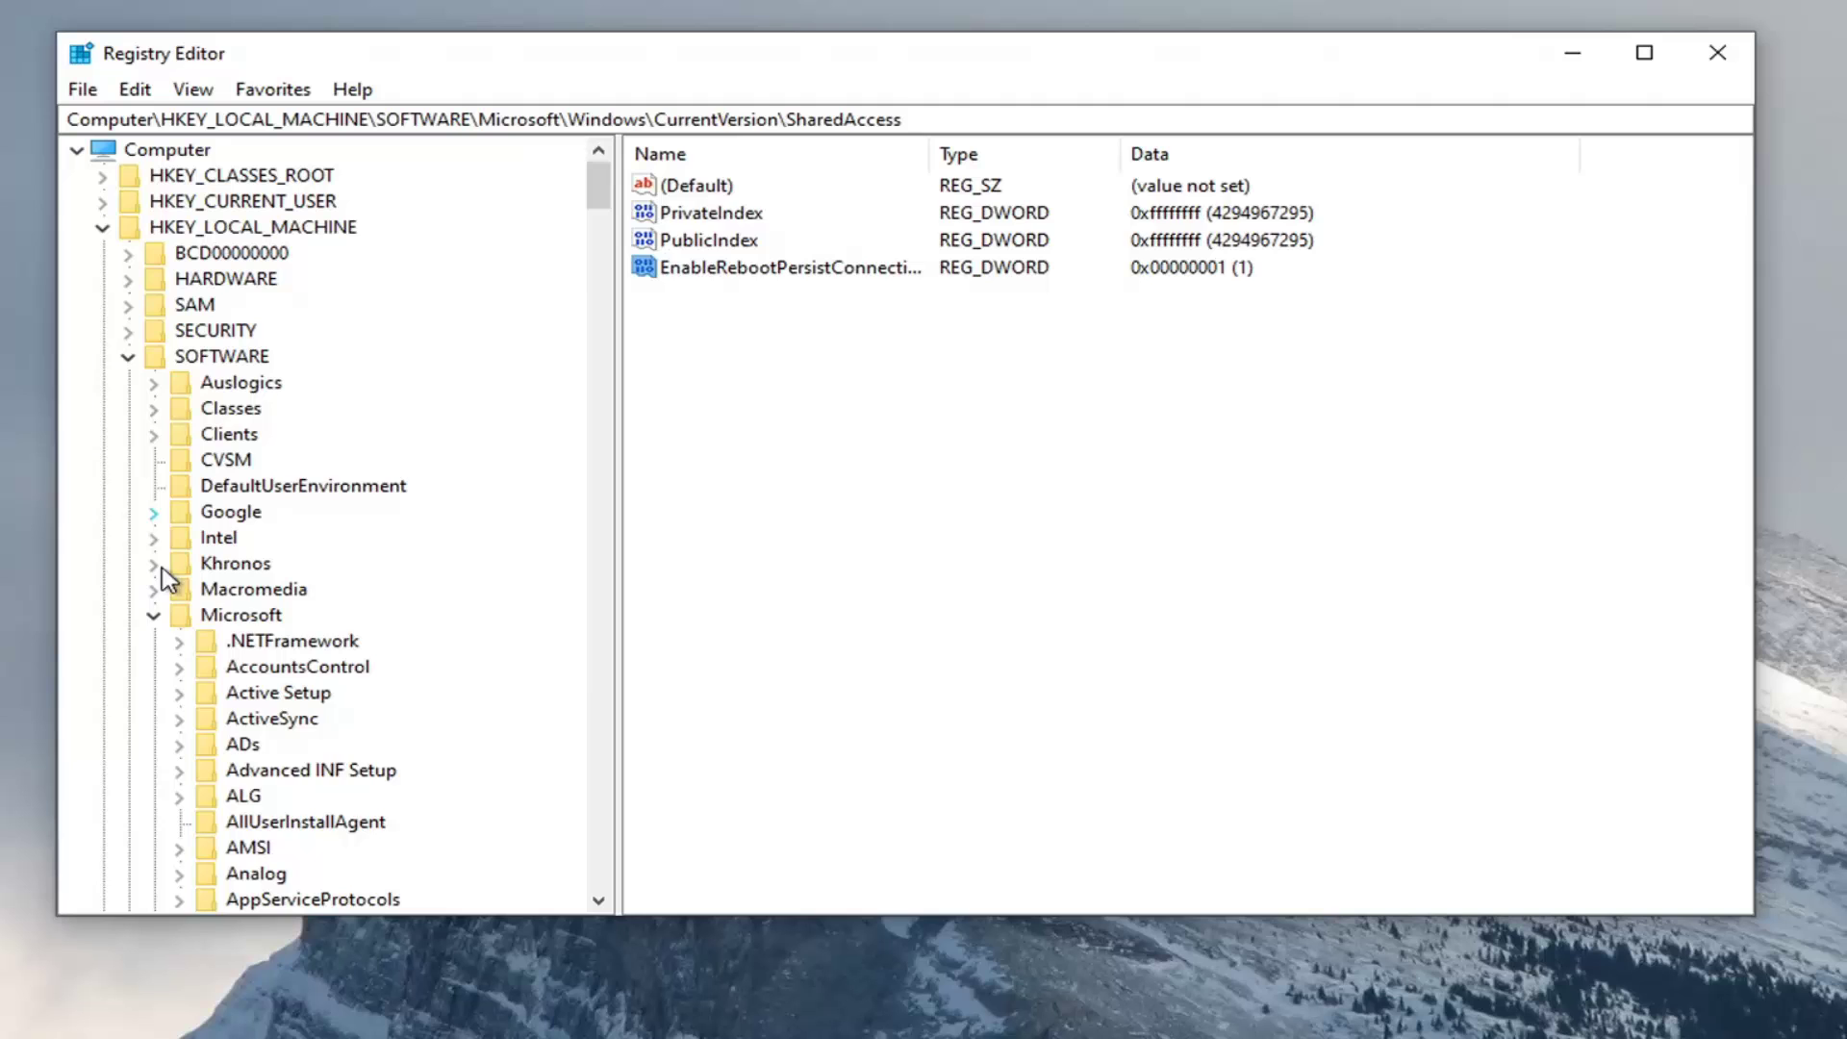
click(128, 358)
click(102, 228)
click(144, 152)
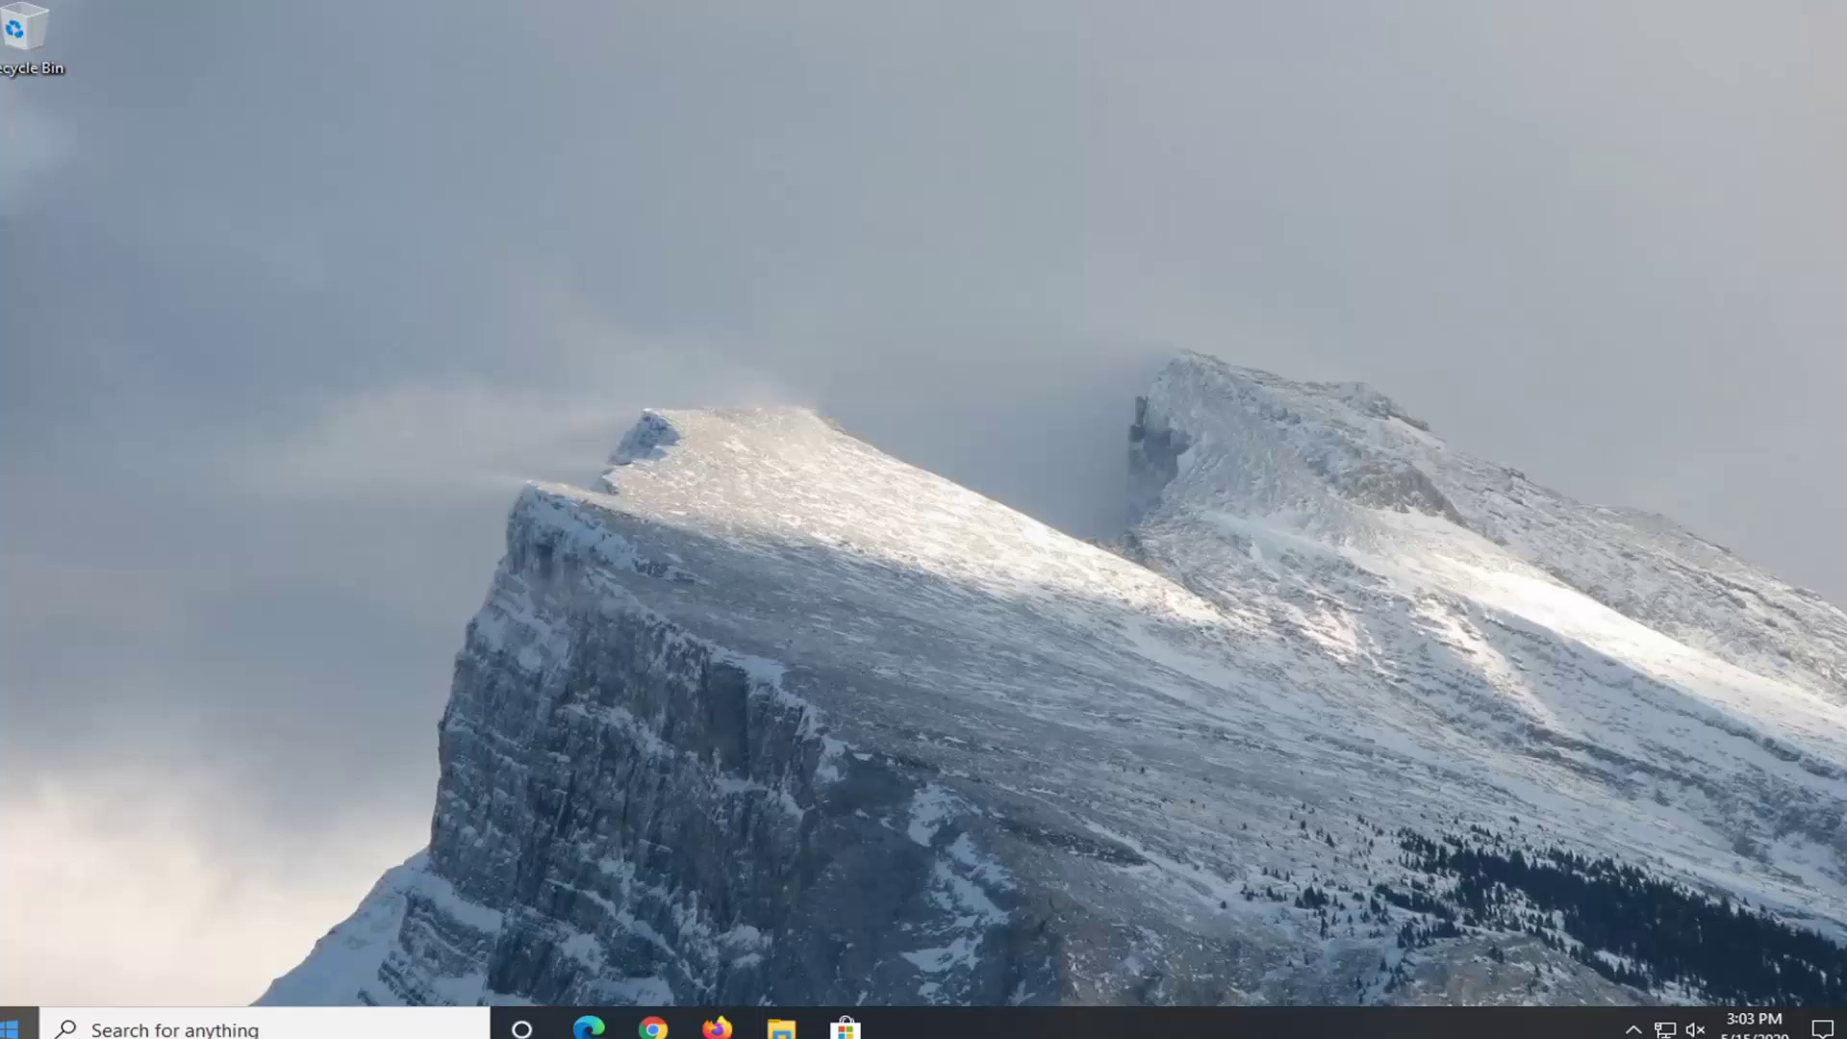
Step: Search Windows for 'services' and launch the Services app
key(super)
text(serv)
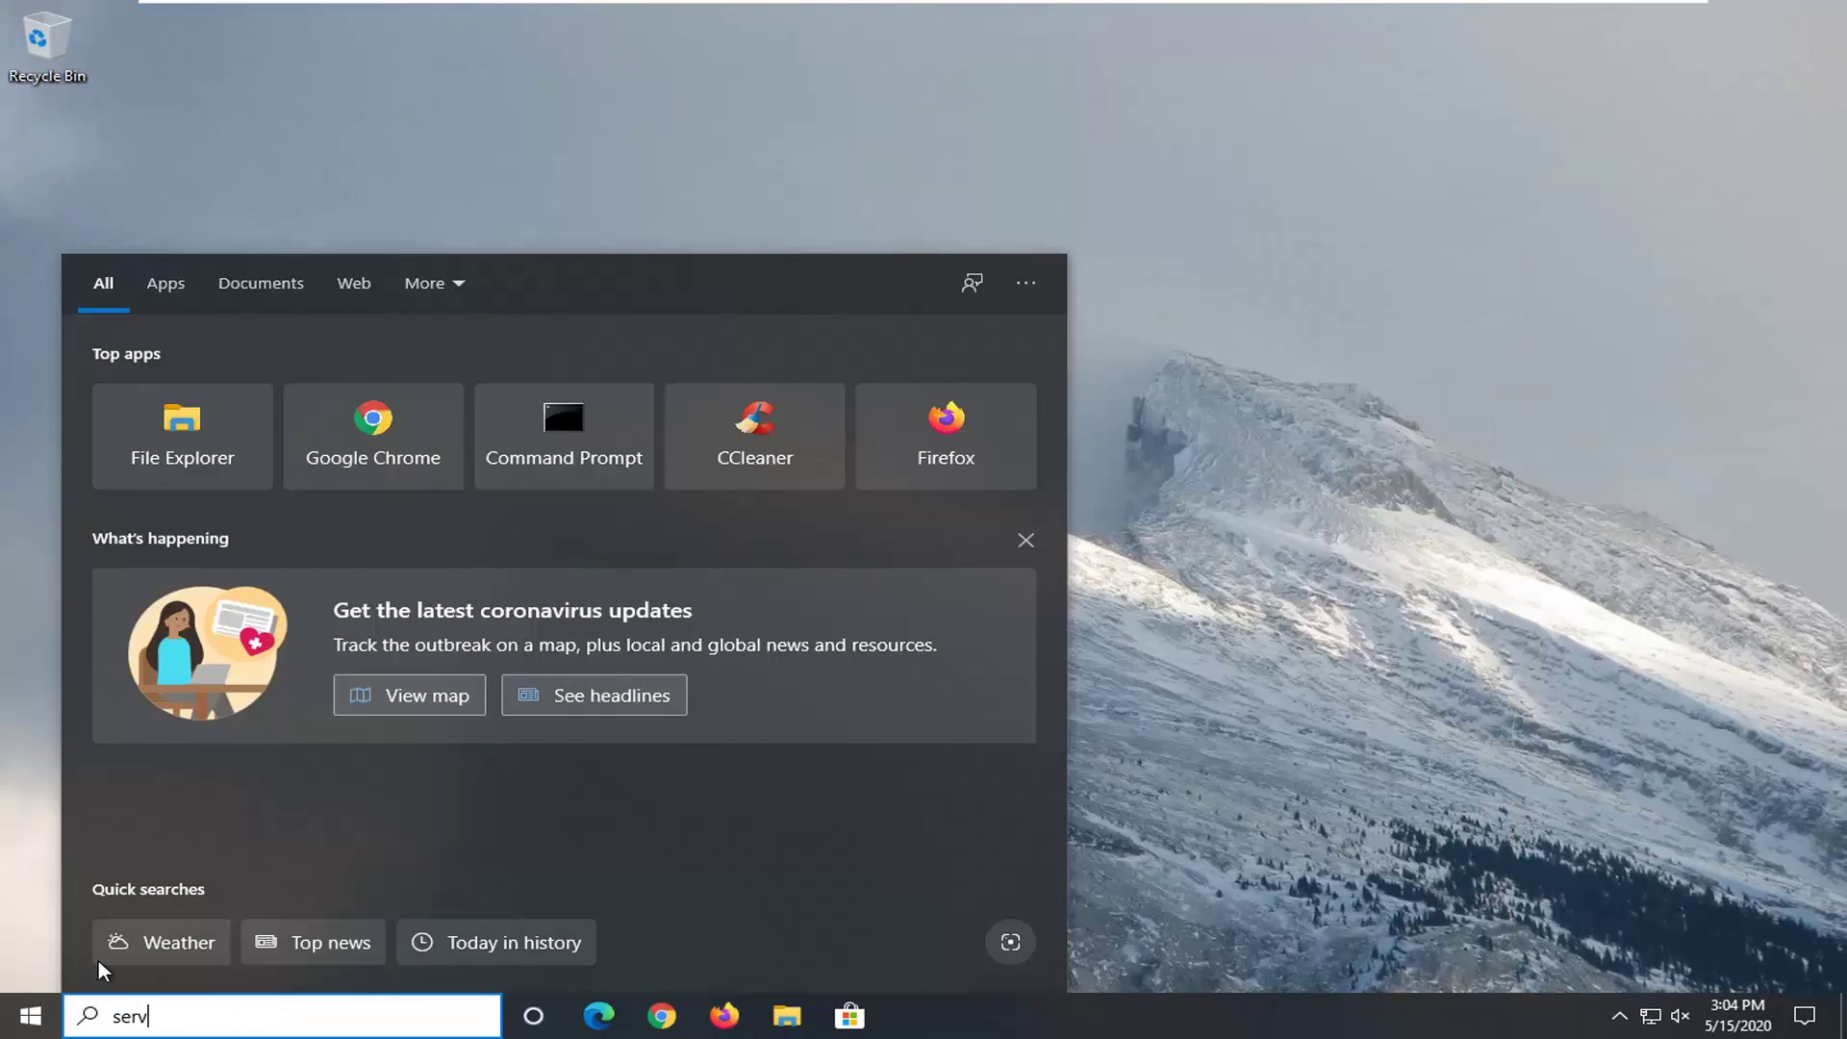
text(ices)
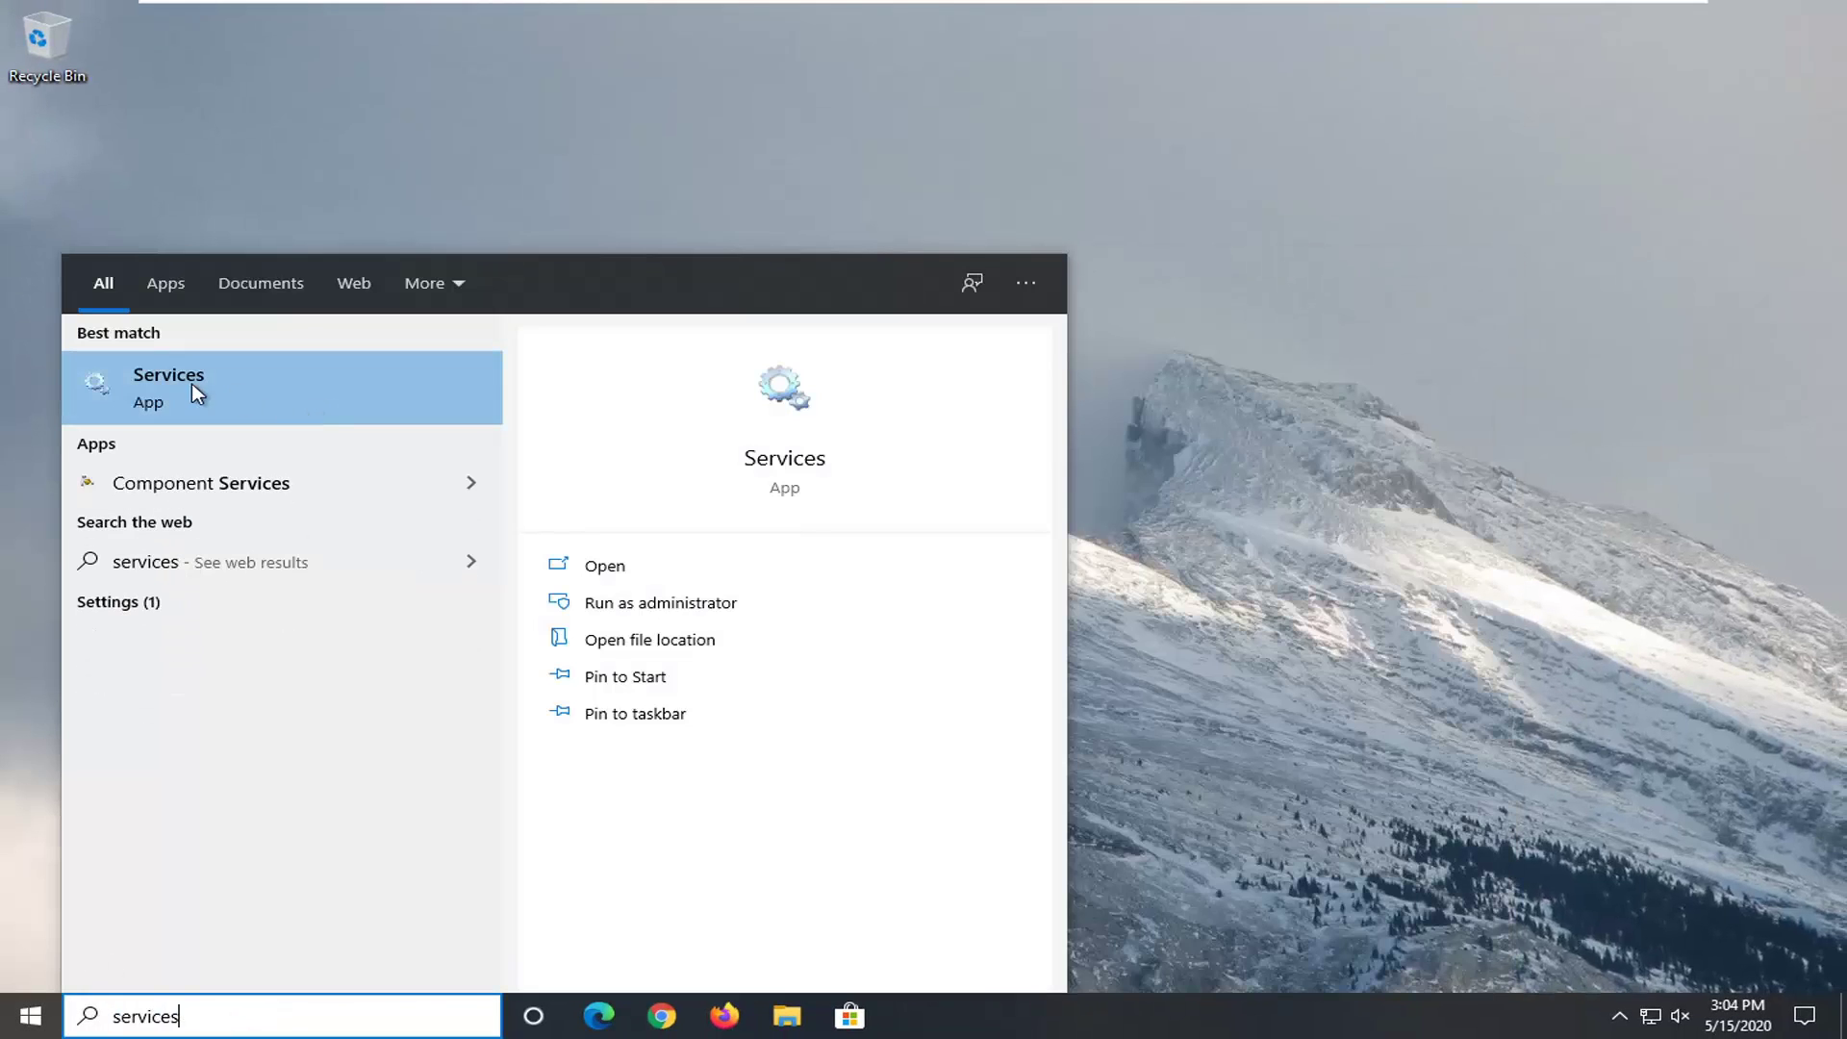
click(217, 392)
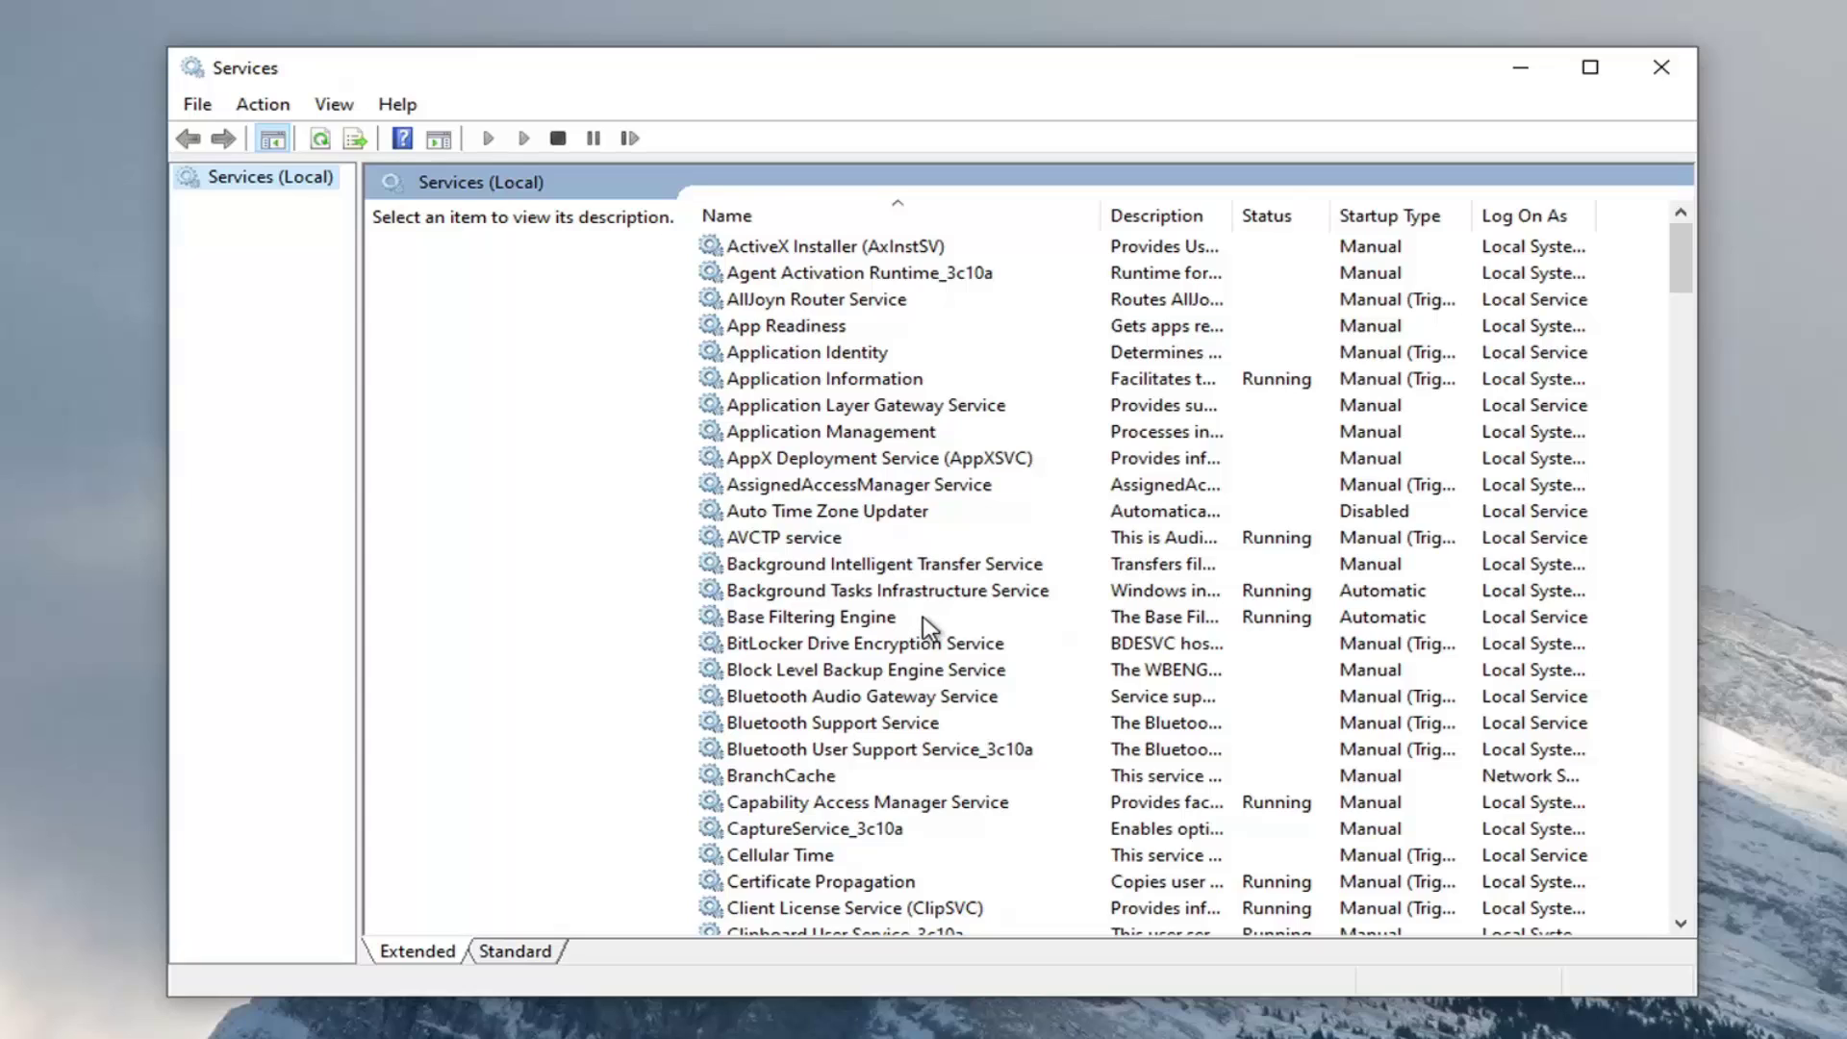
Step: Scroll the services list and select Internet Connection Sharing (ICS)
scroll(921, 616, down, 20)
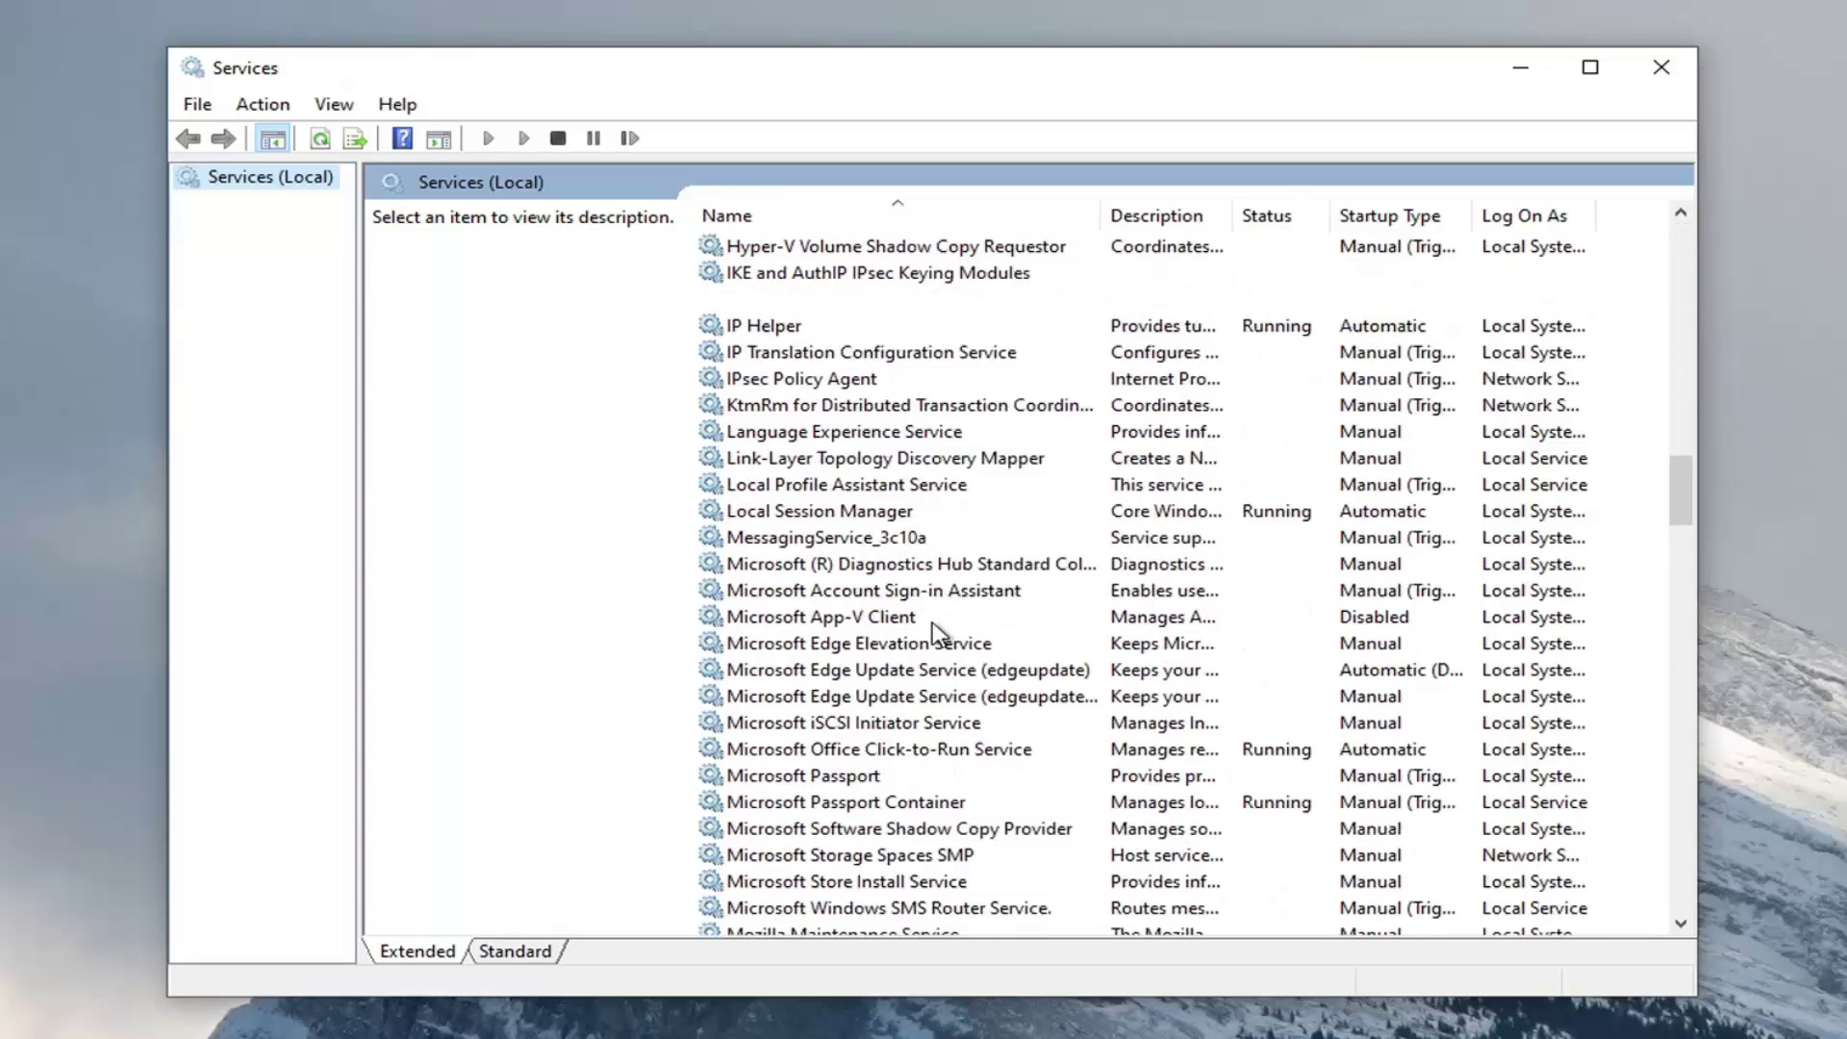
scroll(929, 630, up, 6)
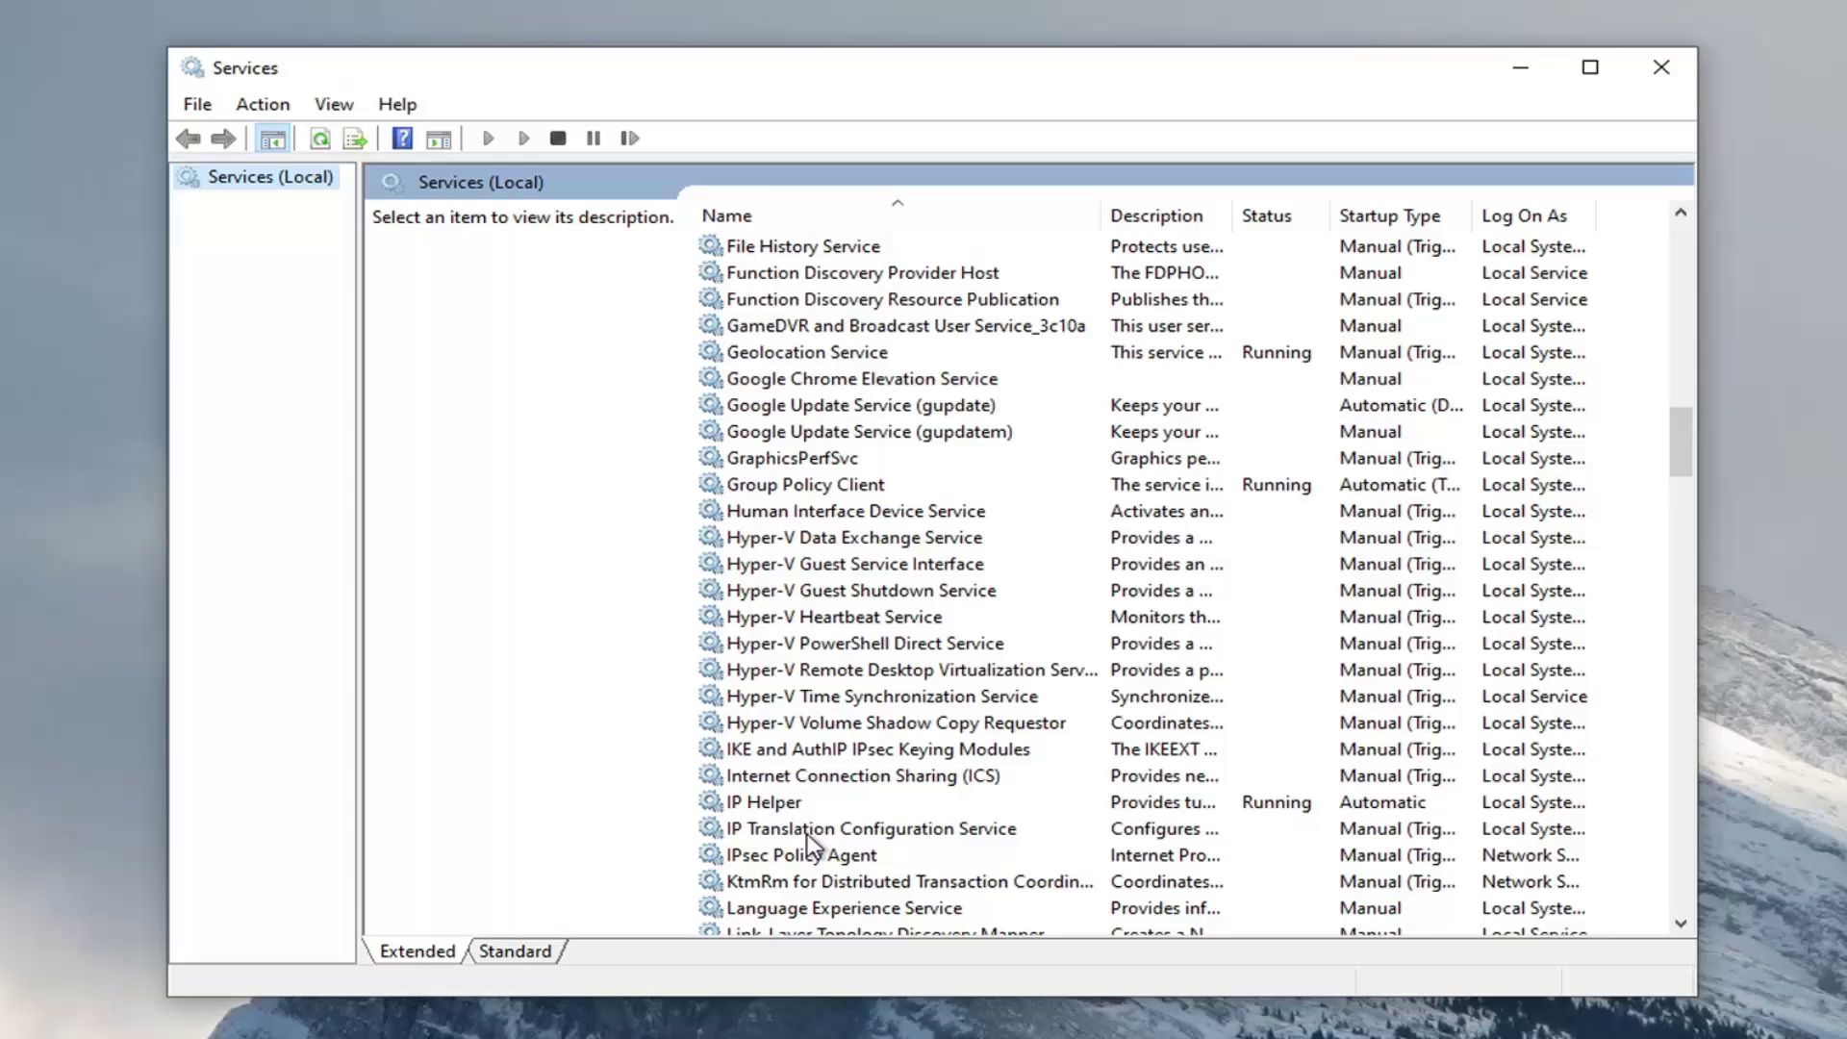
scroll(815, 772, down, 2)
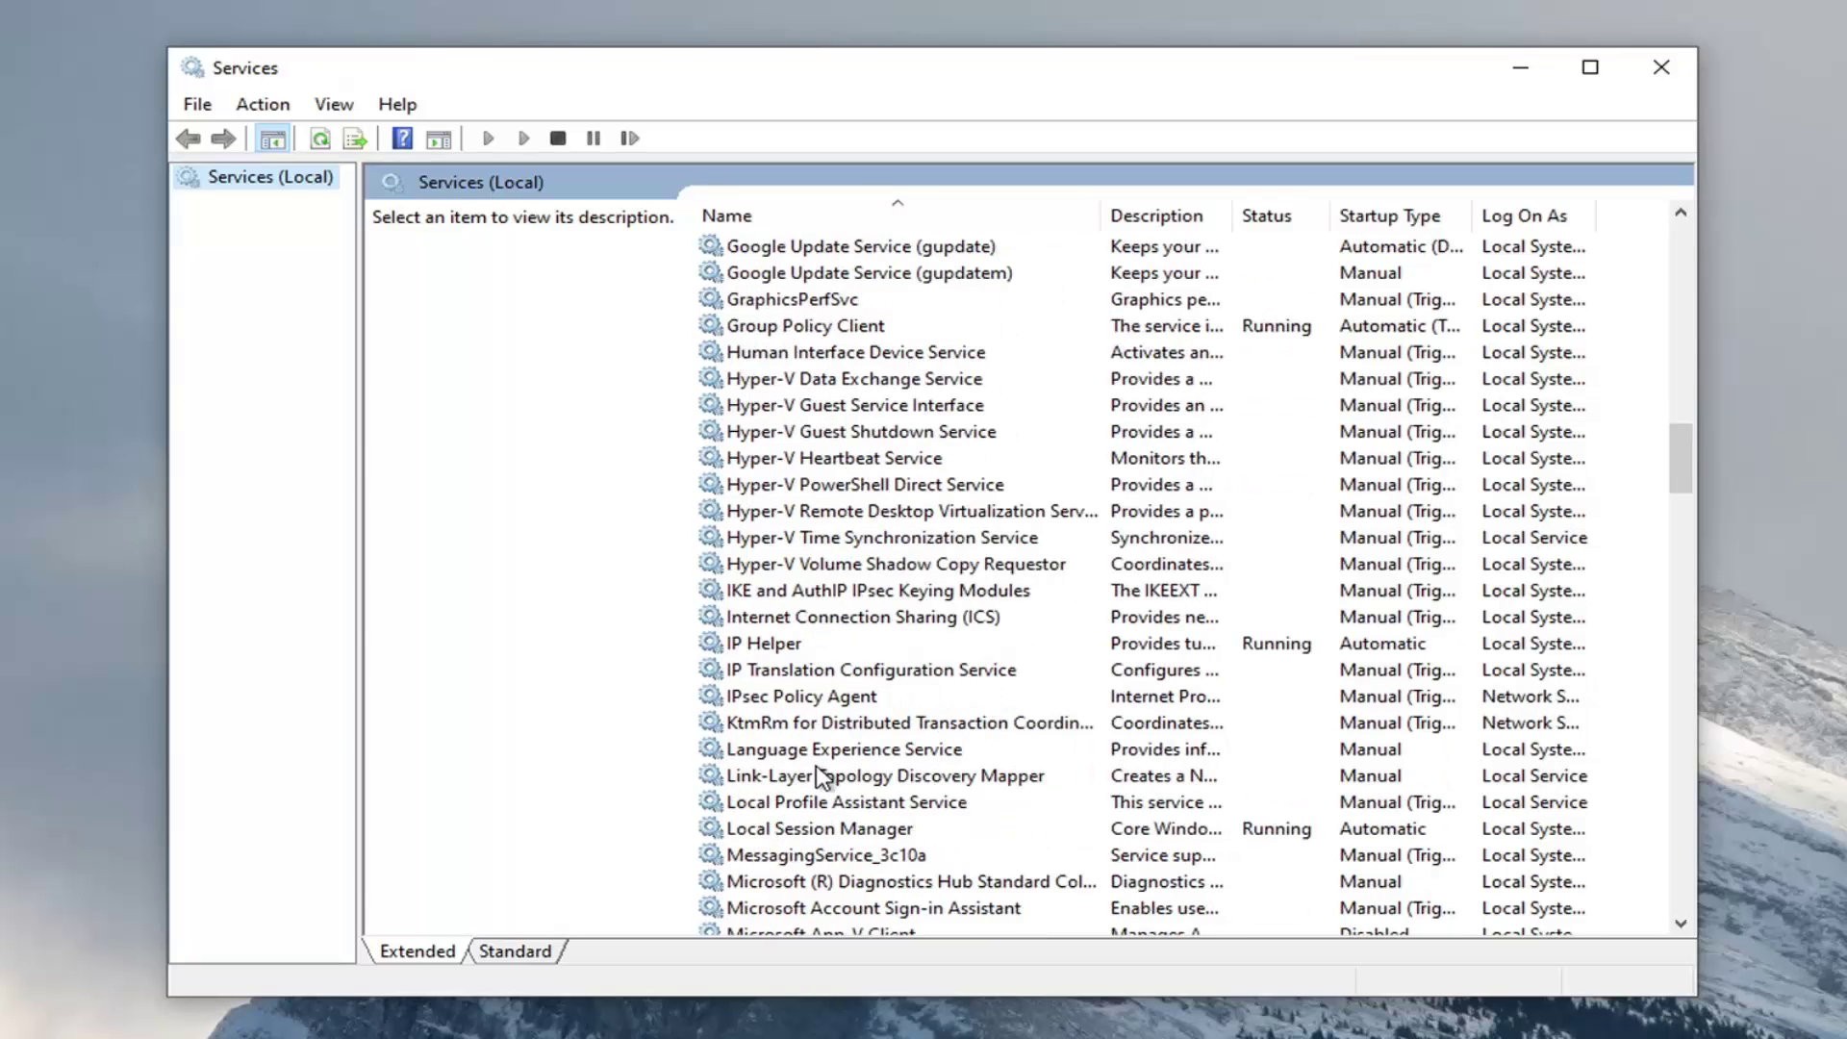
scroll(829, 716, down, 1)
click(850, 646)
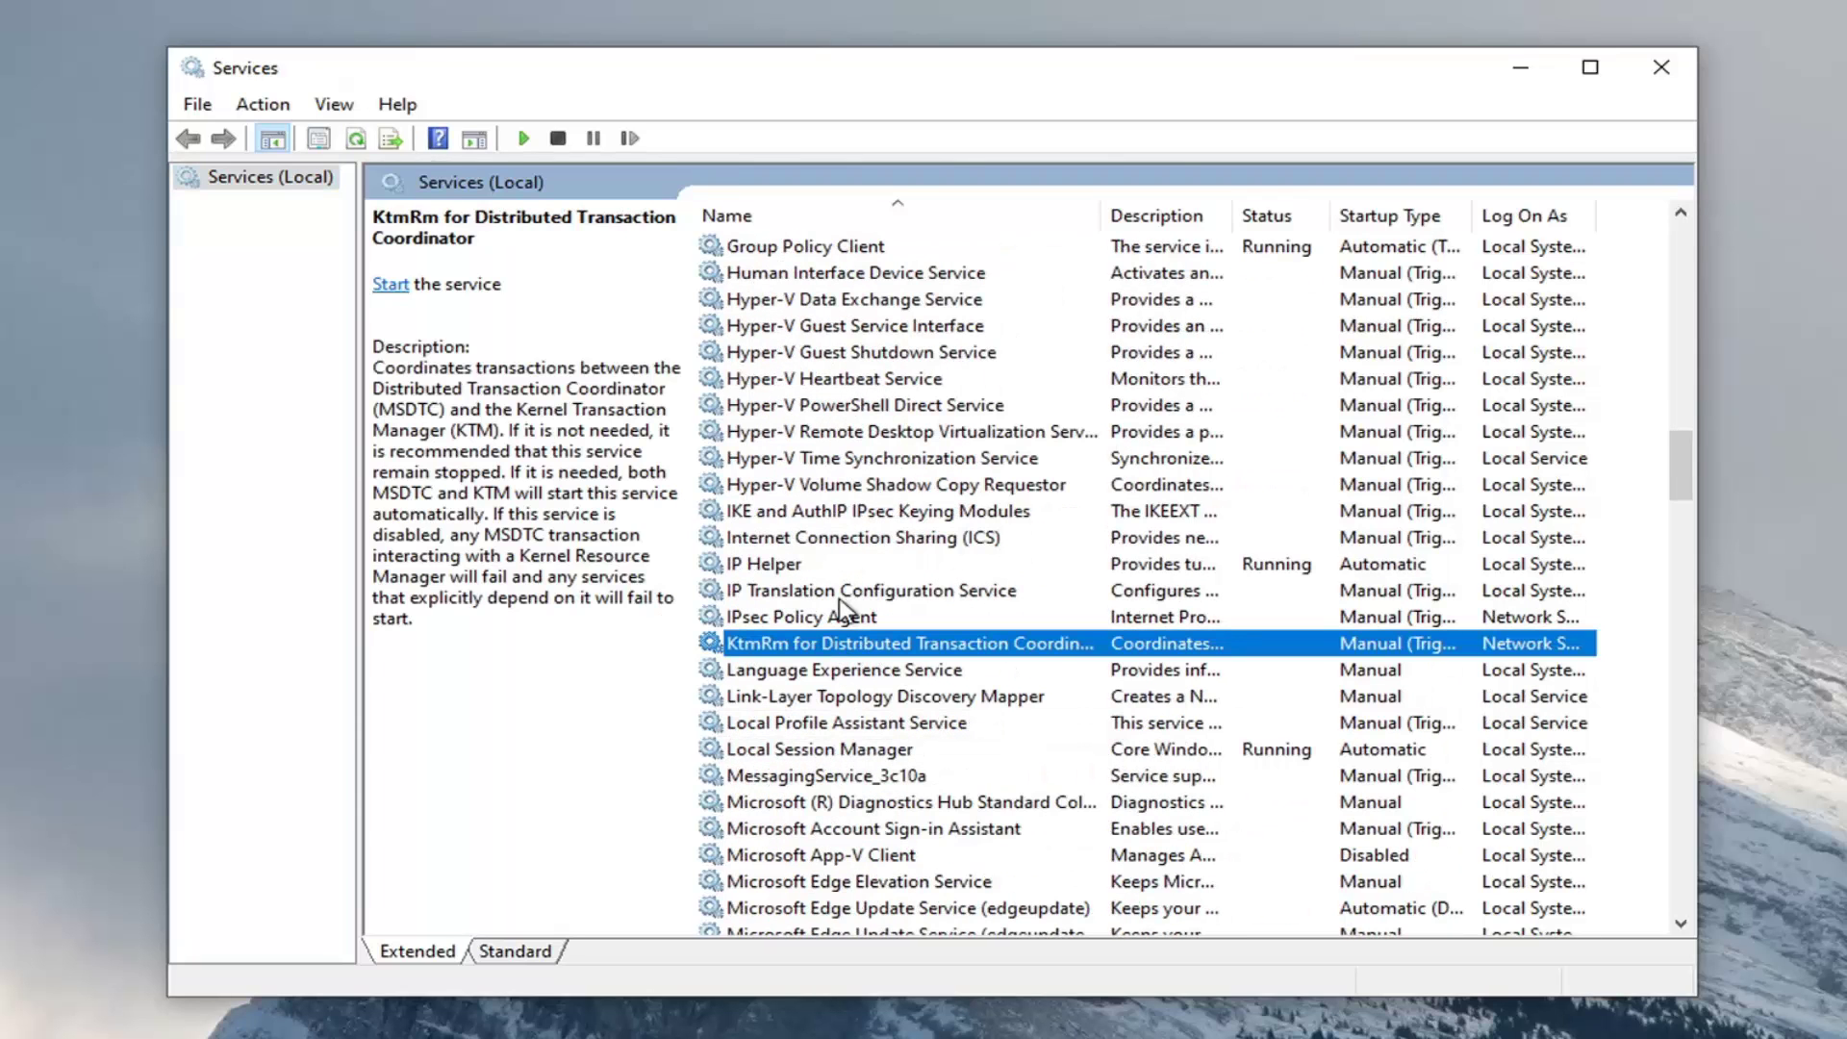
click(850, 537)
scroll(848, 677, up, 2)
Step: Set Internet Connection Sharing (ICS) startup type to Automatic, start it, and apply
double_click(837, 695)
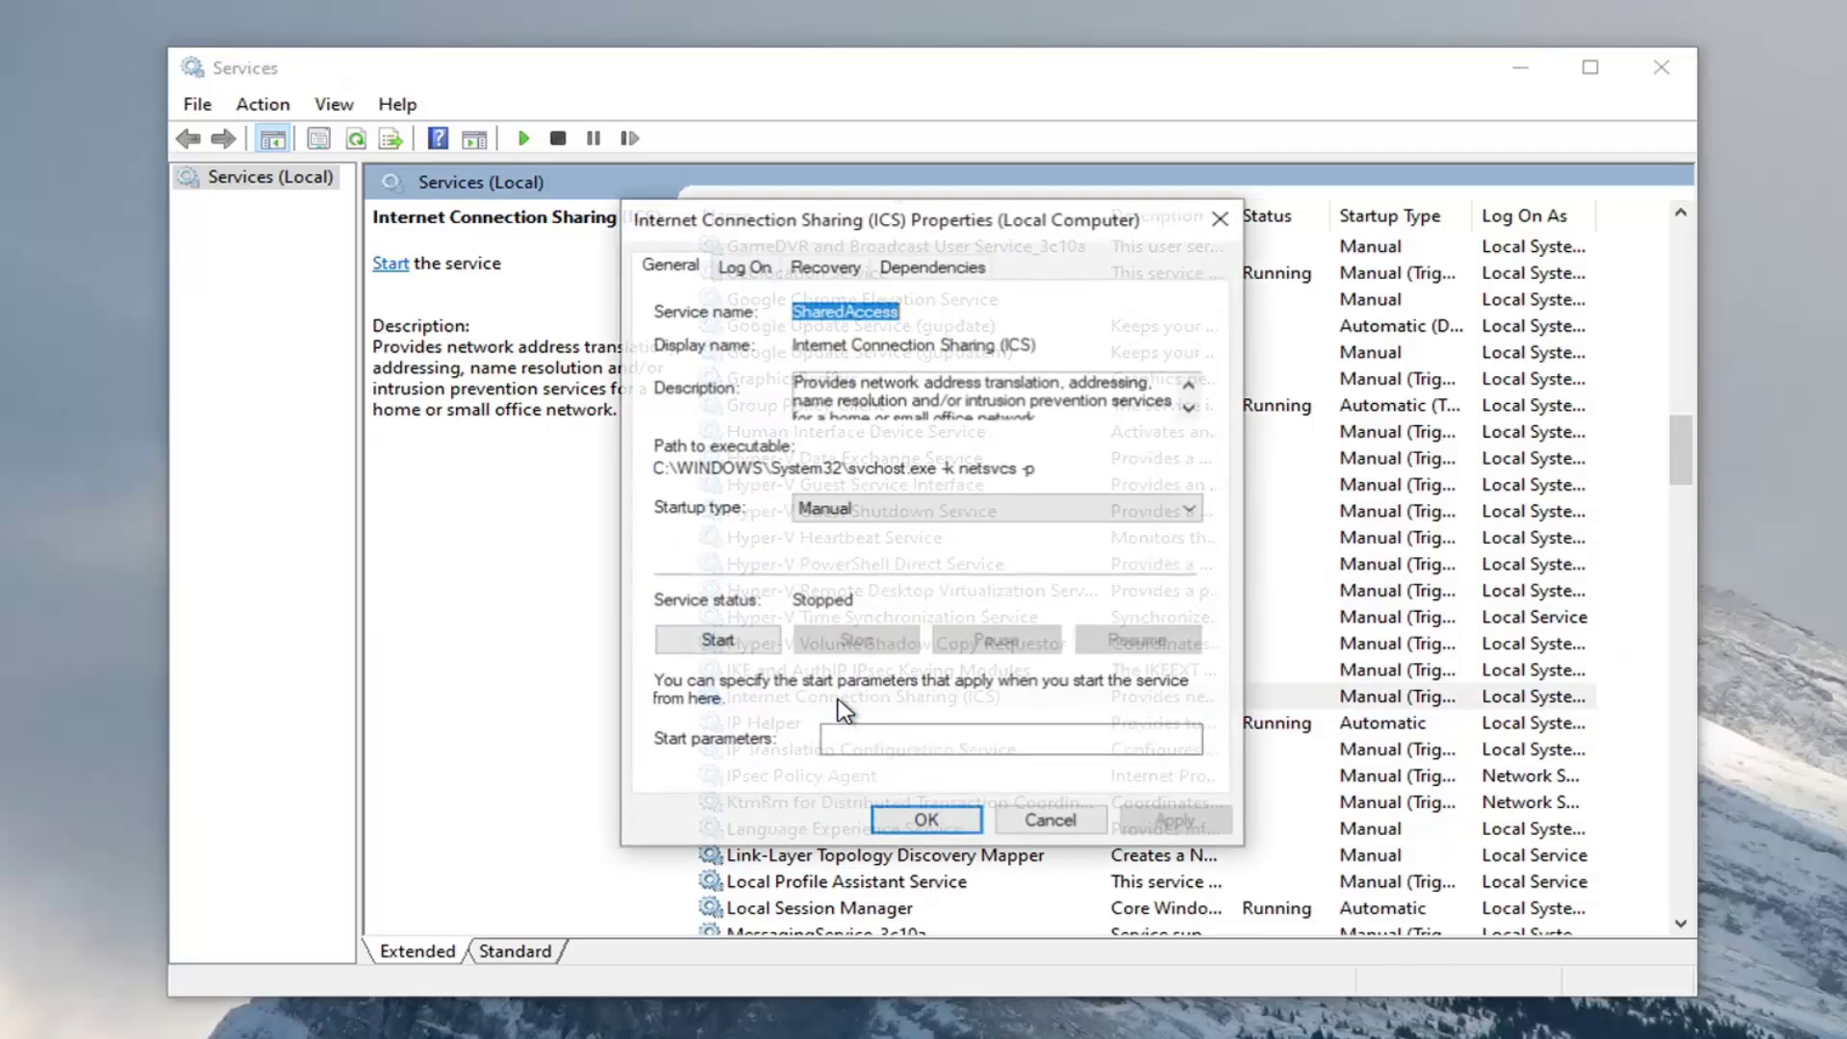
click(856, 524)
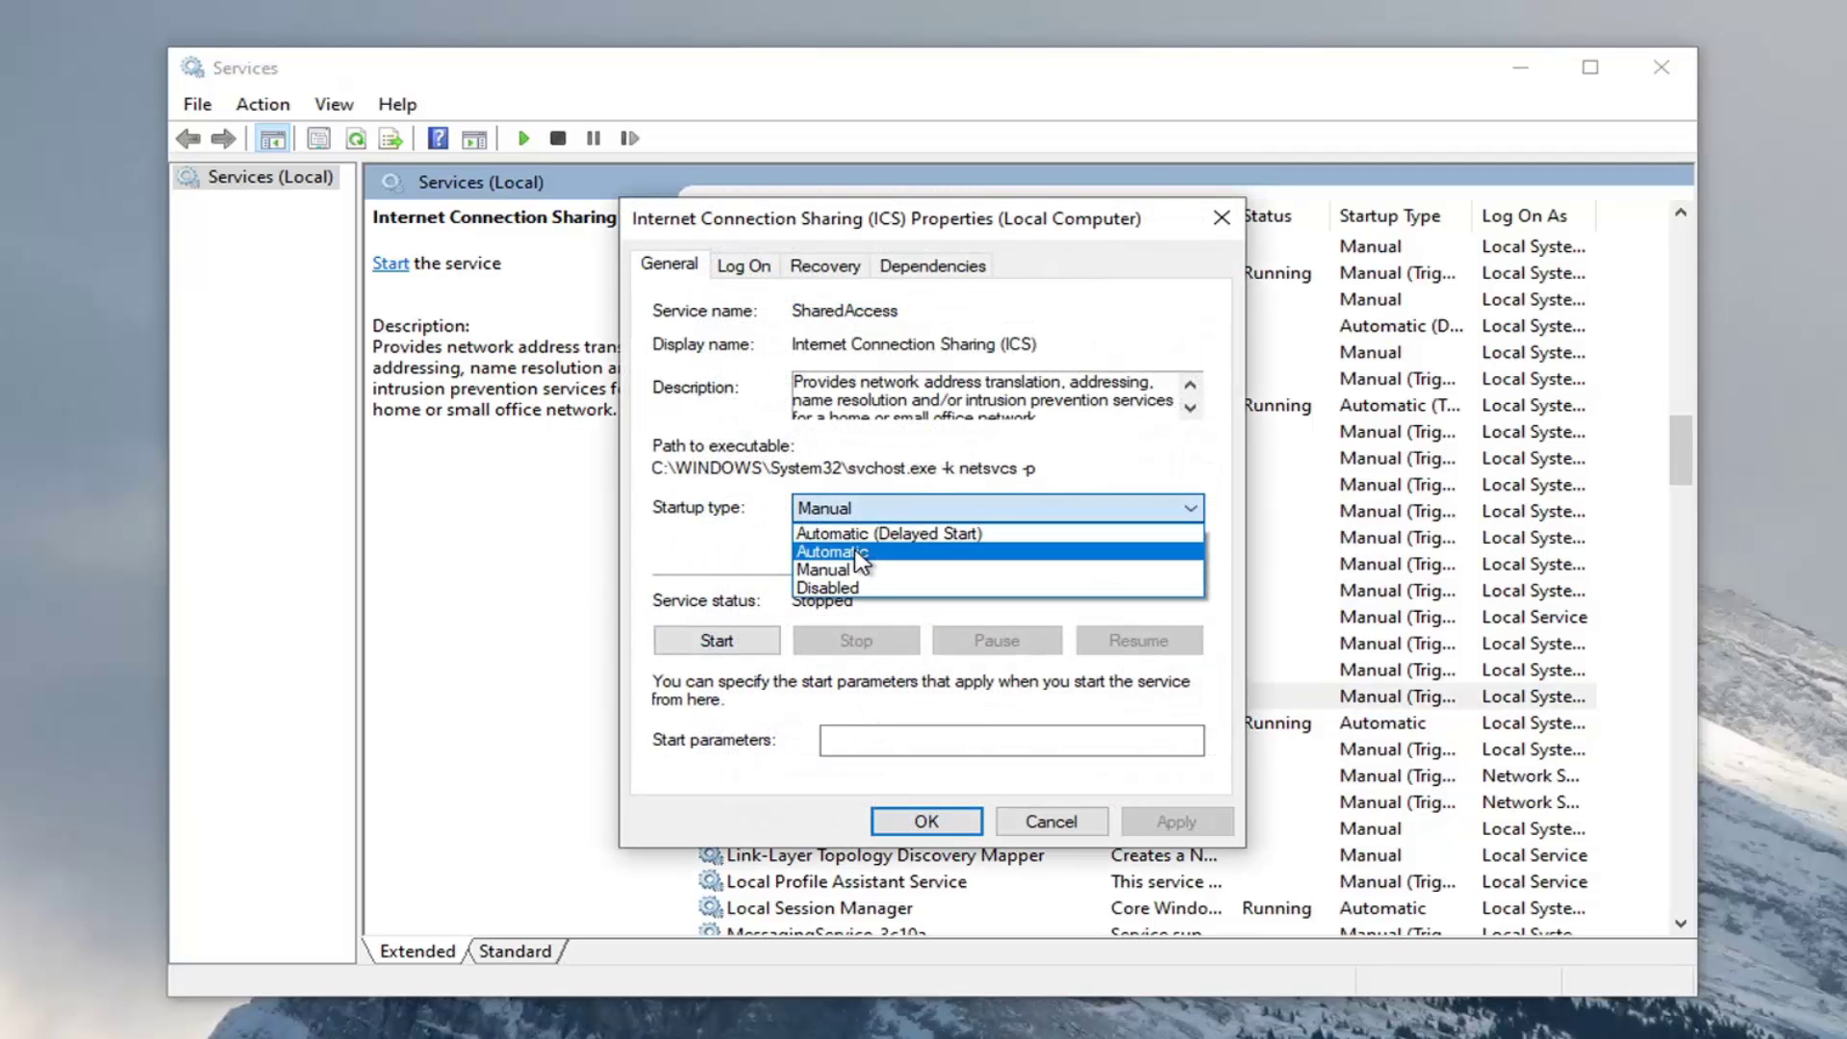
click(855, 554)
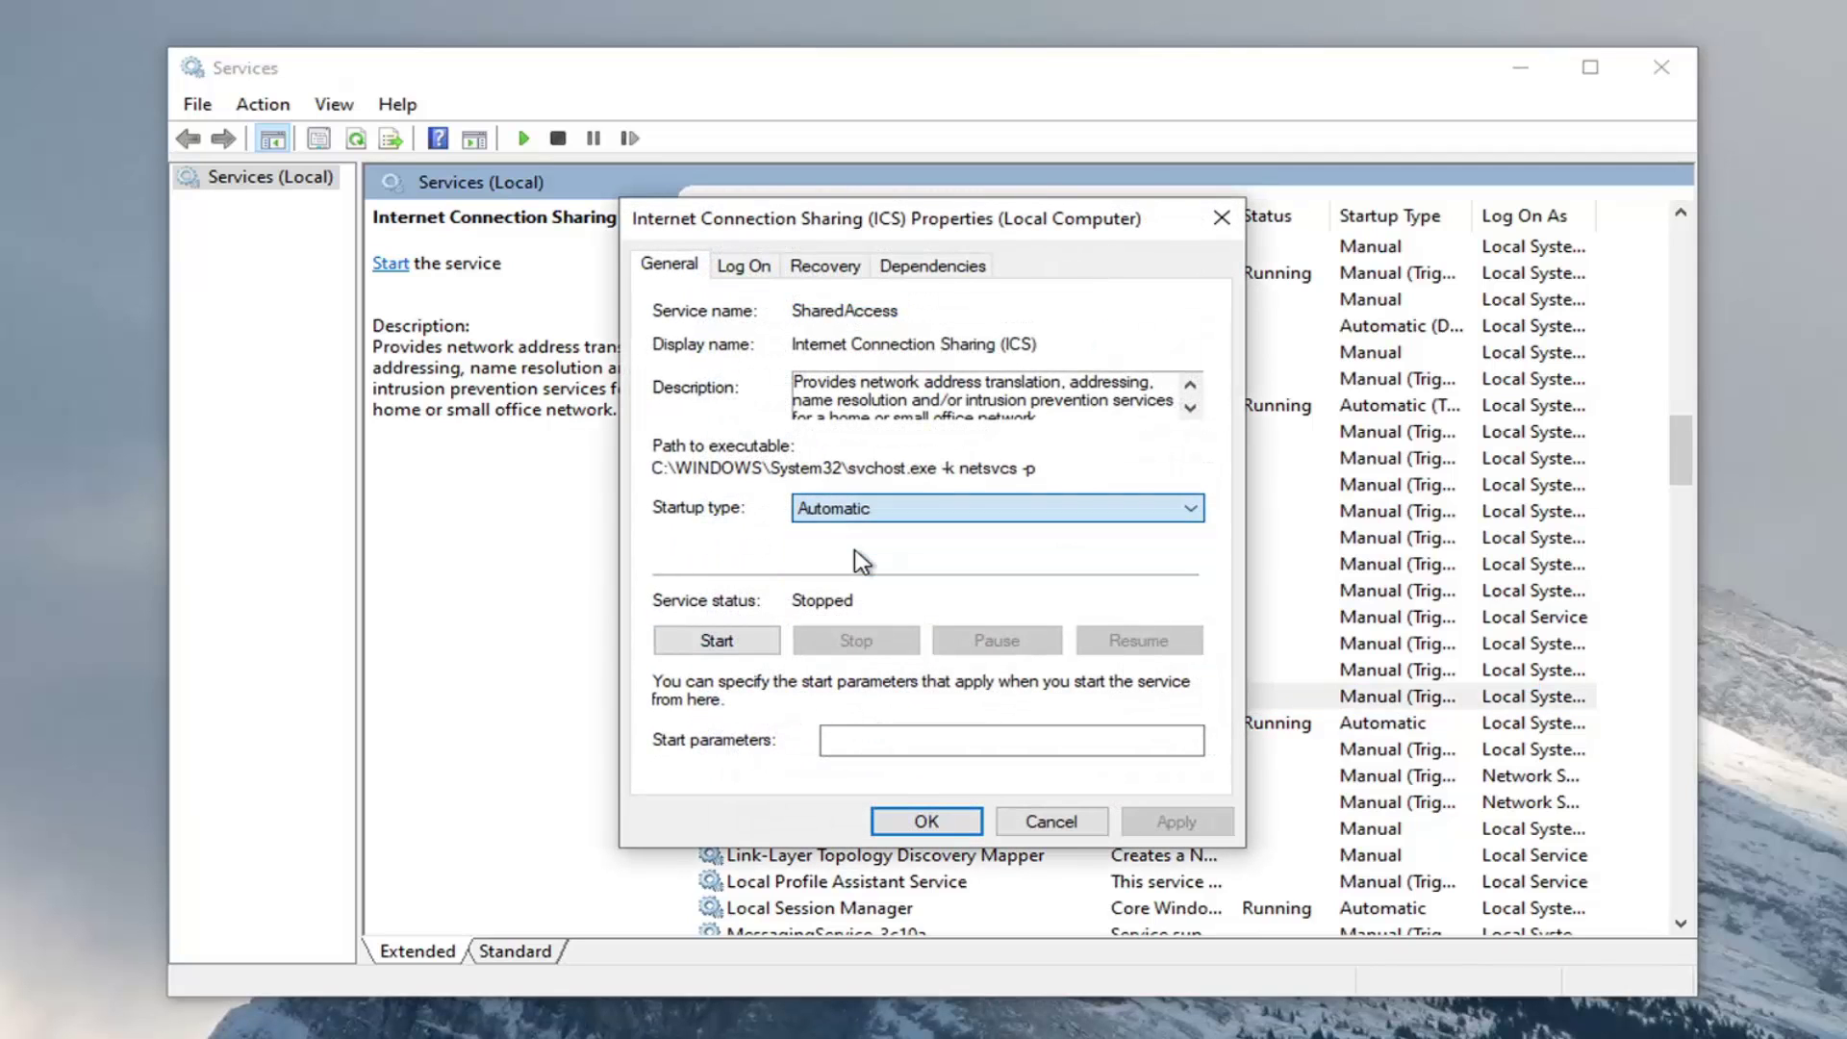
click(756, 640)
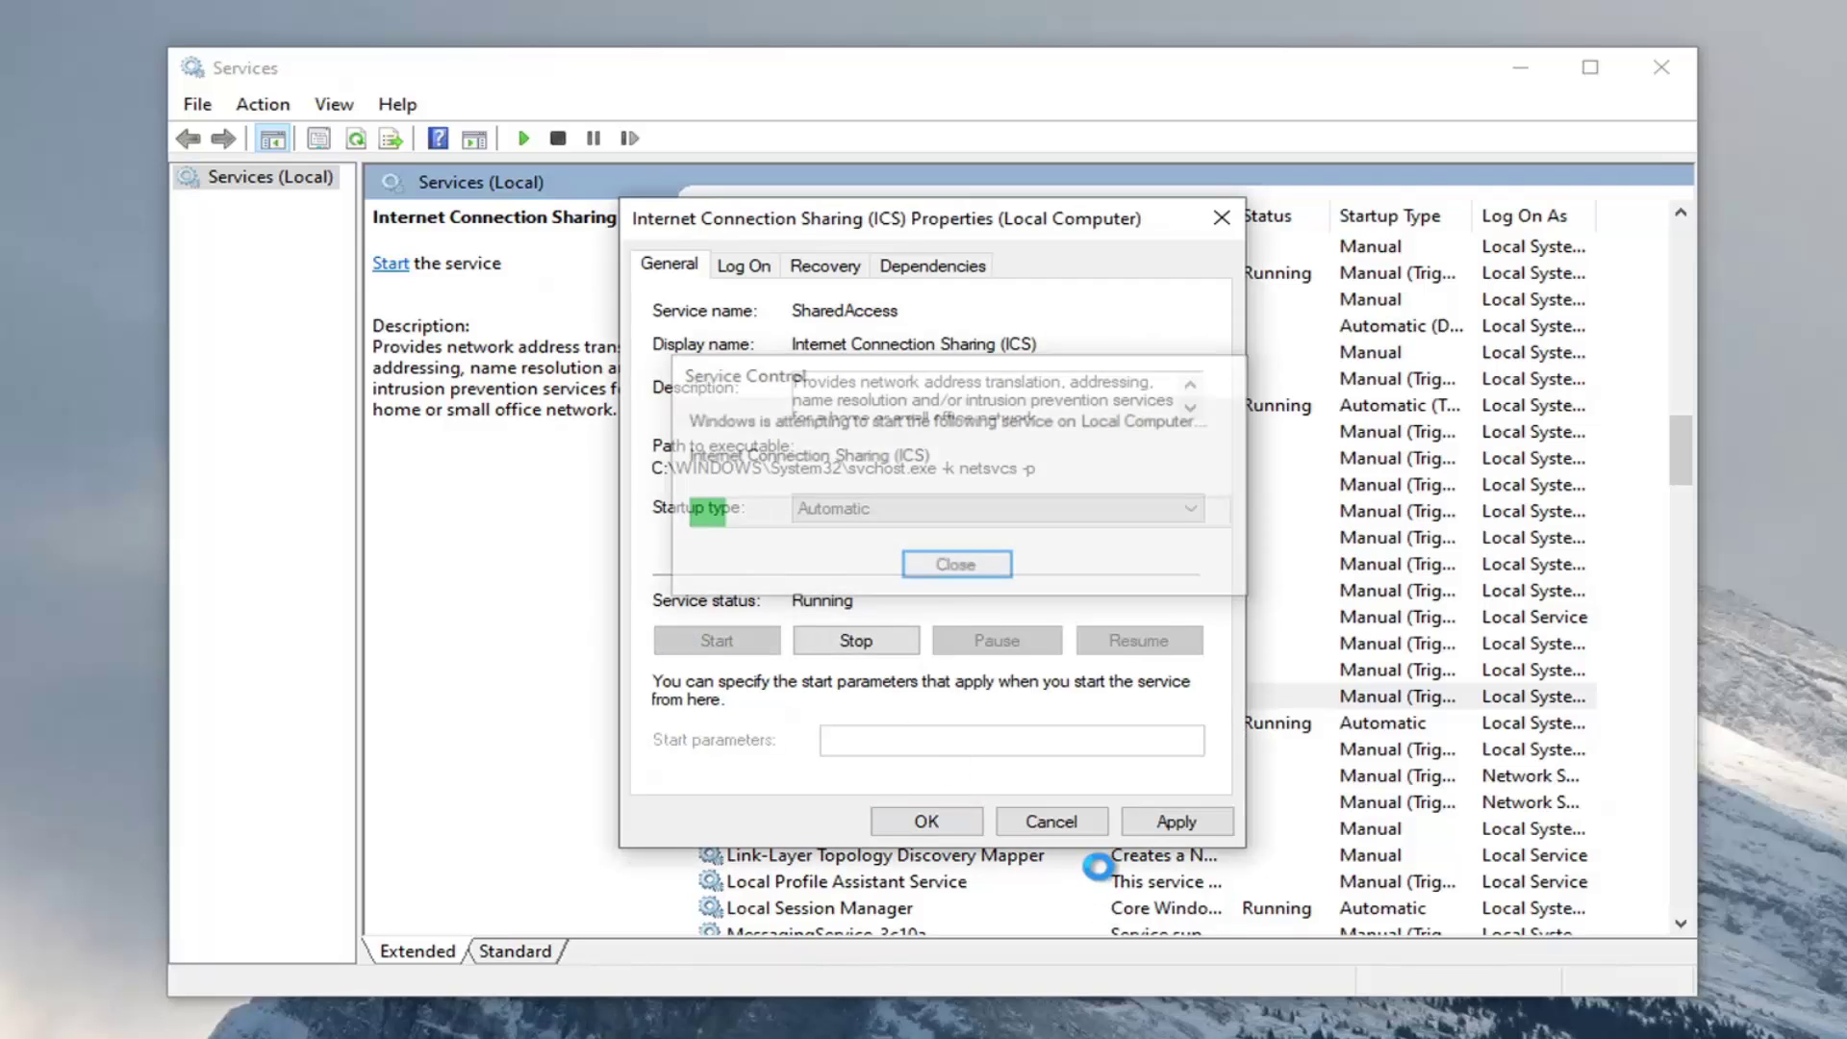
click(1162, 823)
click(926, 820)
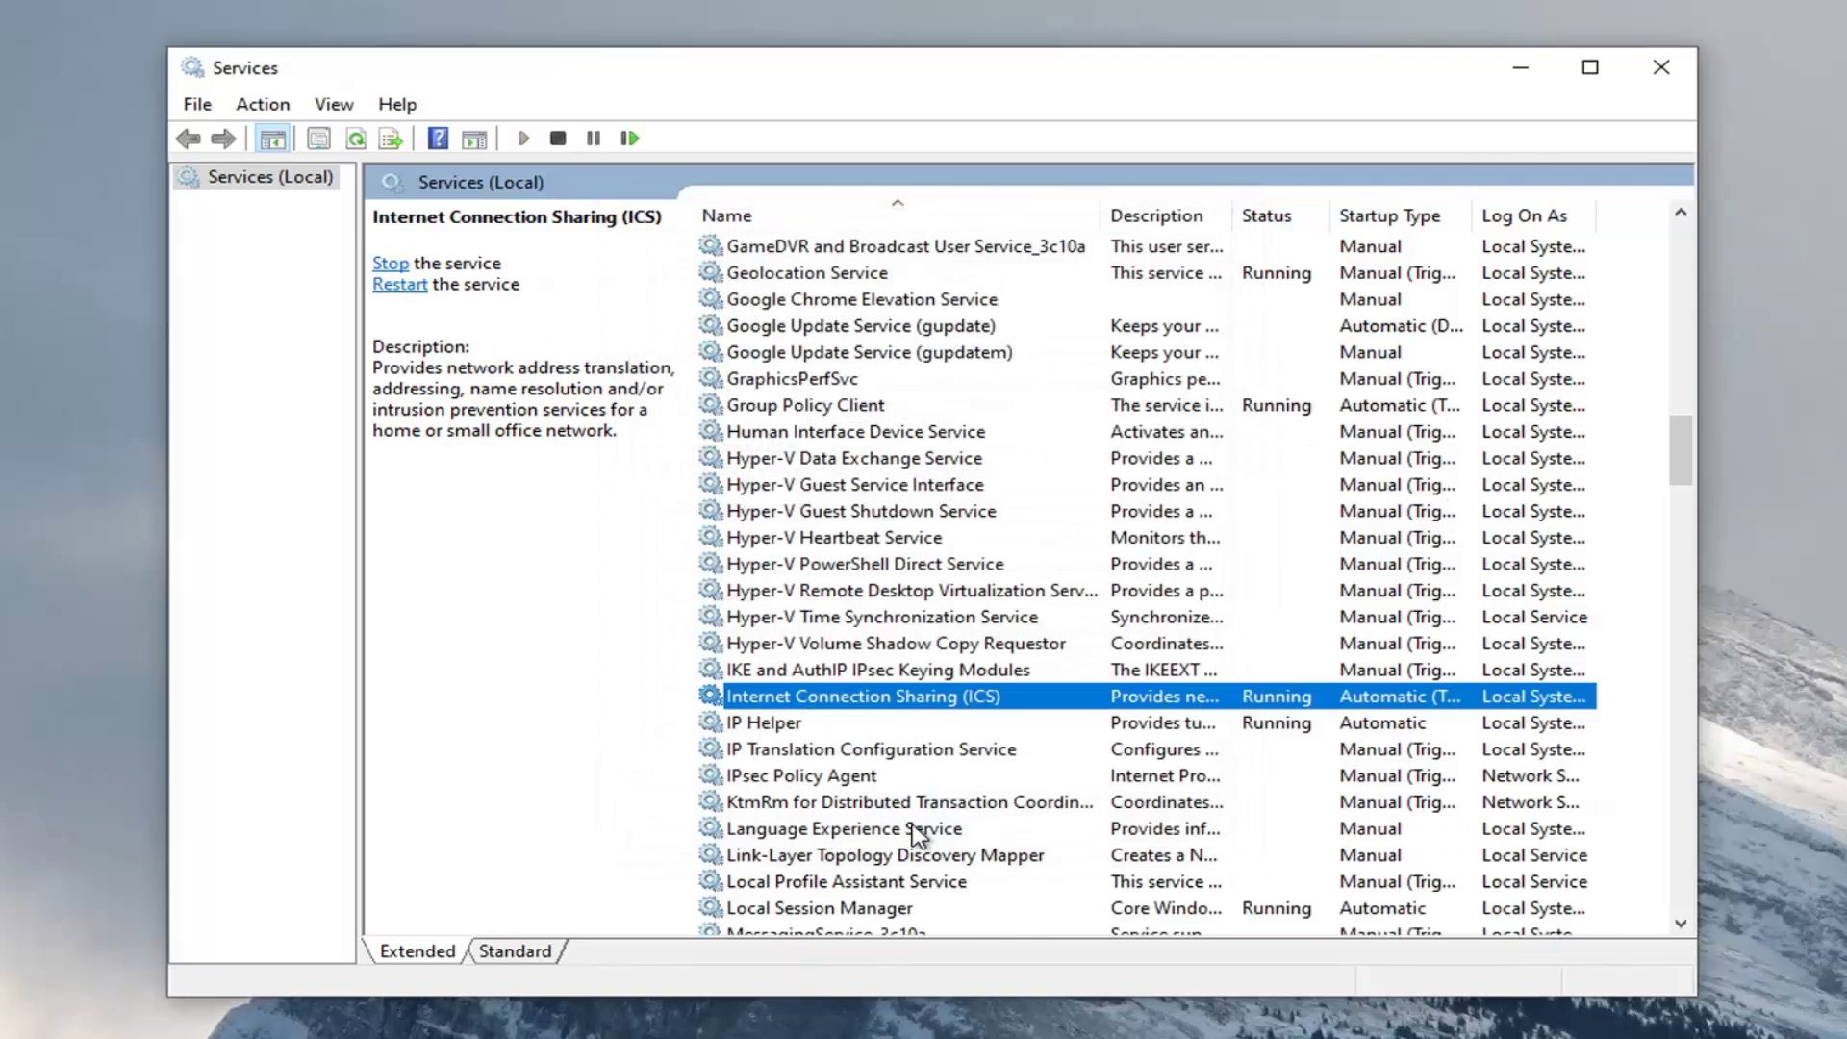